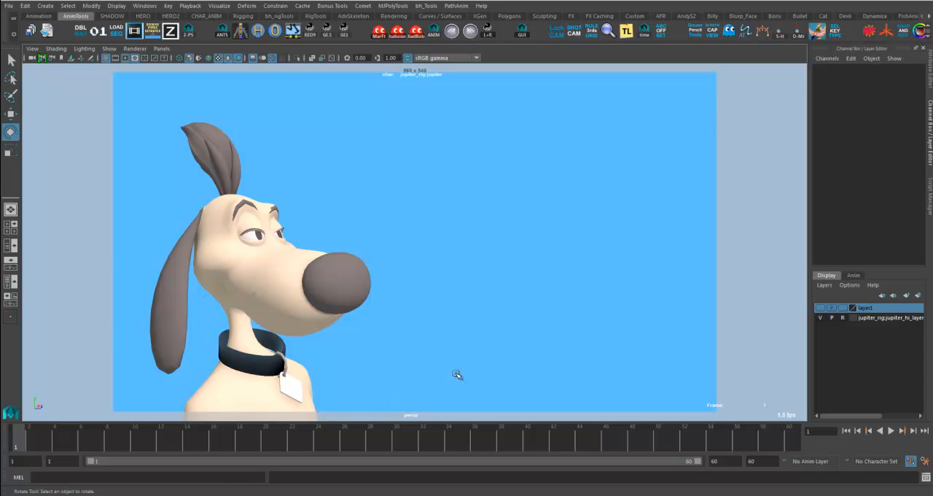
- Play back and scrub the dog's head-turn animation, and create a playblast of it
key("alt+v")
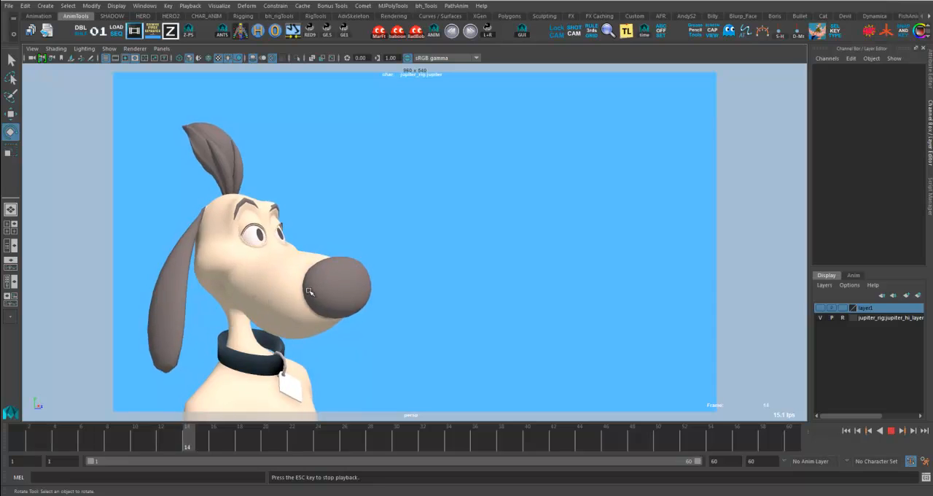
left_click_drag(199, 441, 359, 445)
right_click(431, 442)
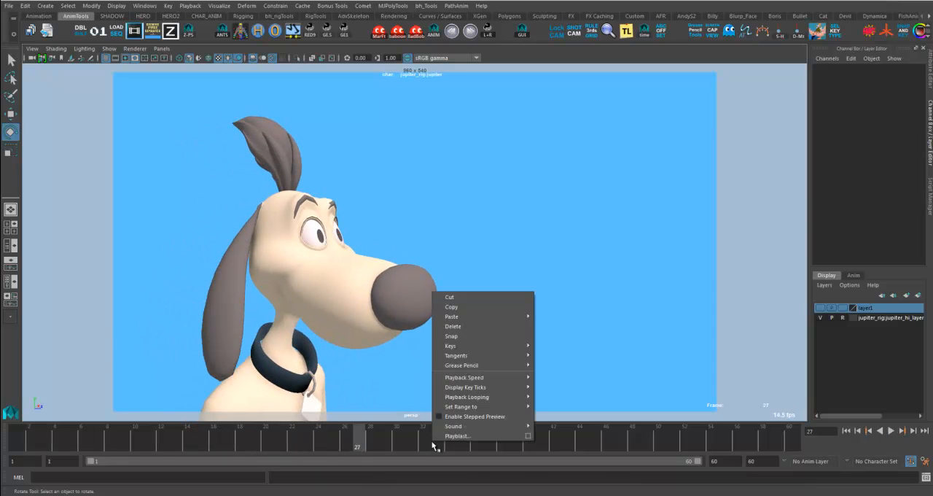
left_click(460, 438)
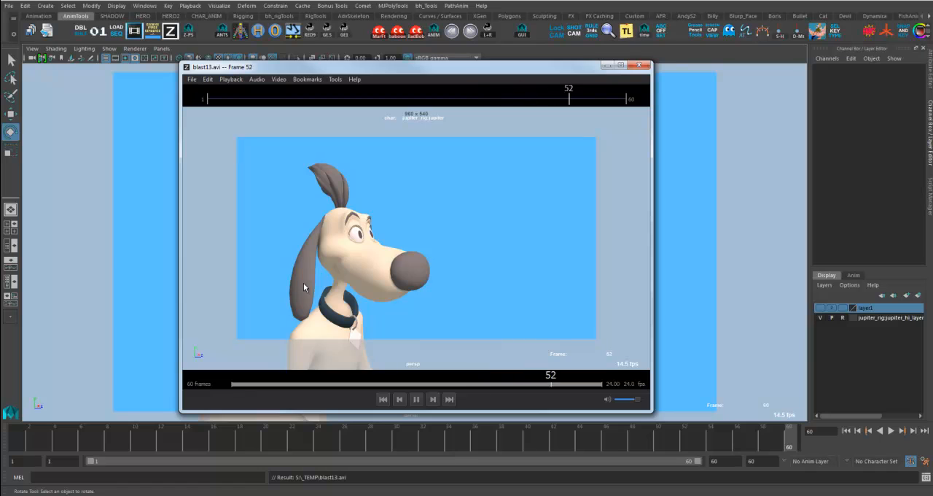
- Scrub through the playblast to examine how the hanging ear moves, and minimize the player
left_click_drag(266, 384, 236, 393)
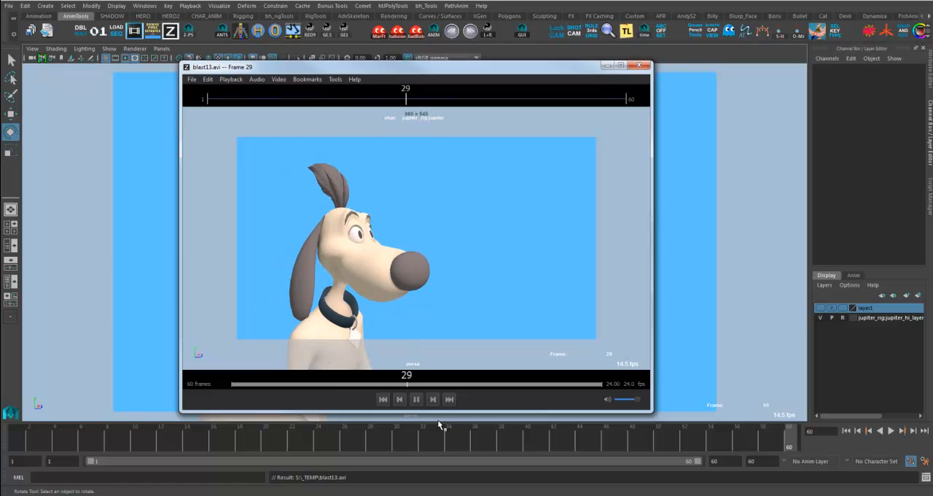
left_click_drag(338, 387, 412, 389)
left_click(605, 65)
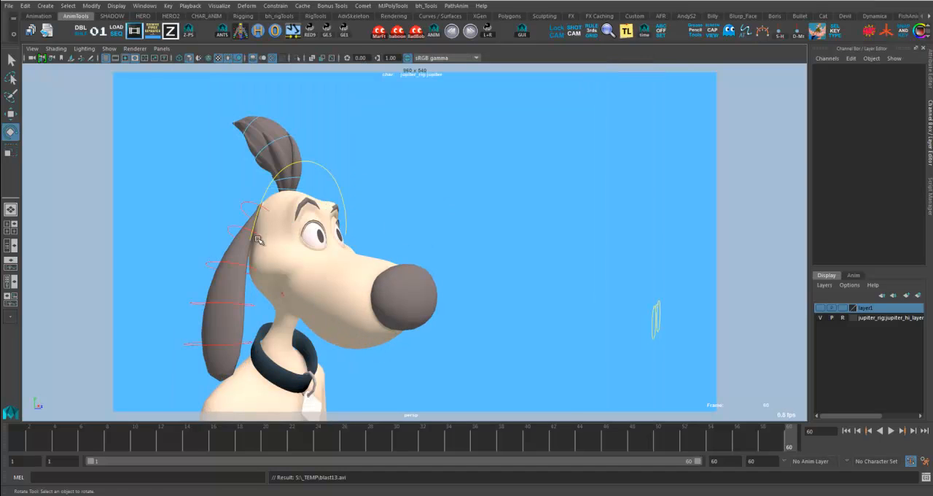
- Select all five rotation controls along the dog's hanging right ear, from base to tip
left_click(246, 206)
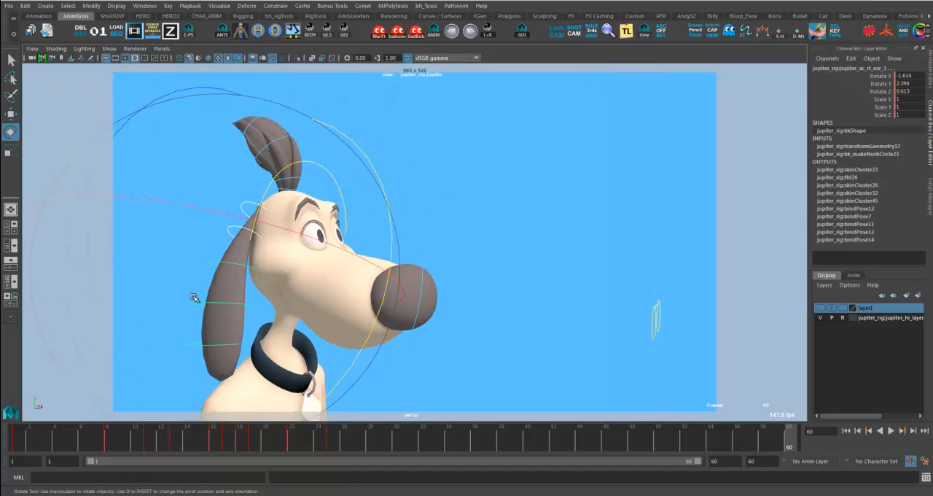
left_click(196, 342)
- Try a small rotation of the ear controls at frame 25 and undo it
left_click_drag(261, 442, 332, 442)
left_click_drag(345, 347, 368, 367)
key("s")
key("ctrl+z")
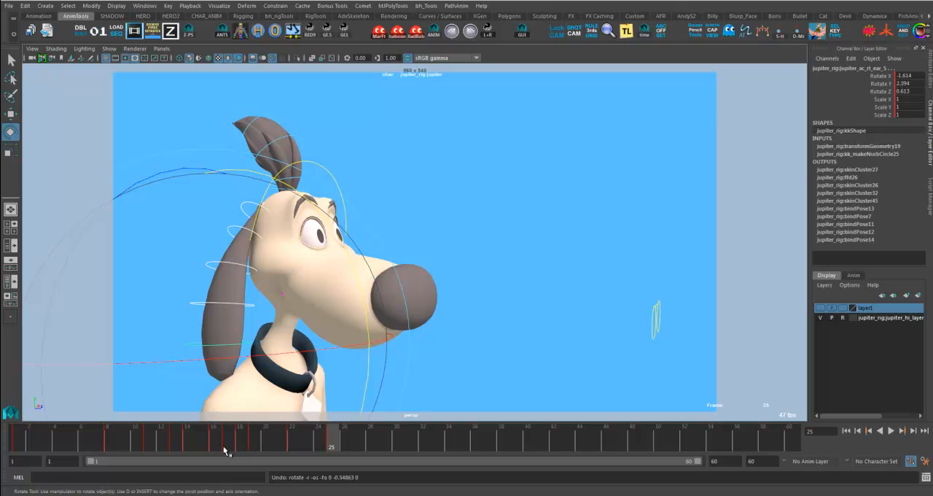
- Move the ear controls' key from frame 25 to frame 26
left_click_drag(233, 447, 298, 453)
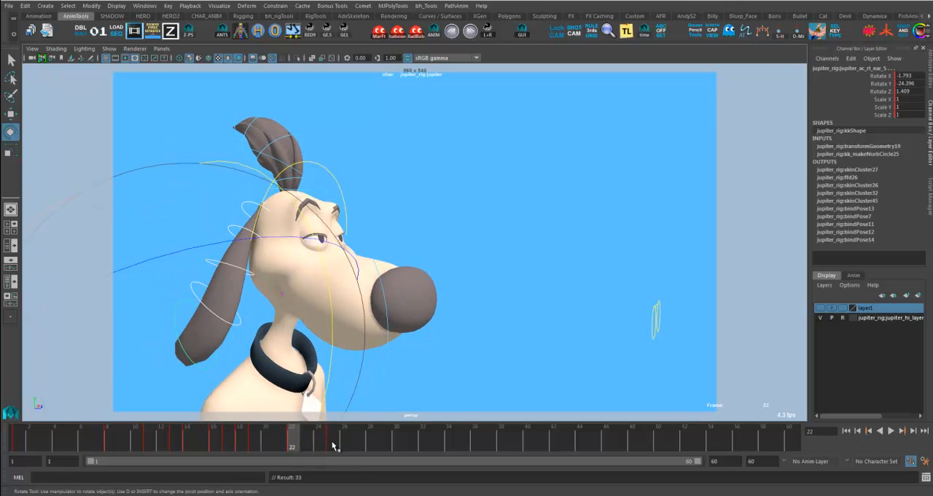
left_click(332, 445)
left_click(333, 446, "shift")
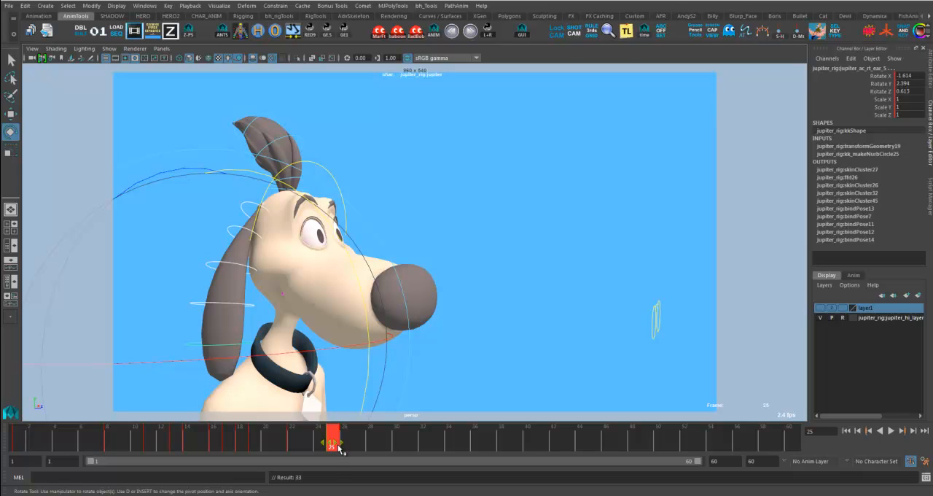
left_click(397, 443)
left_click(239, 445)
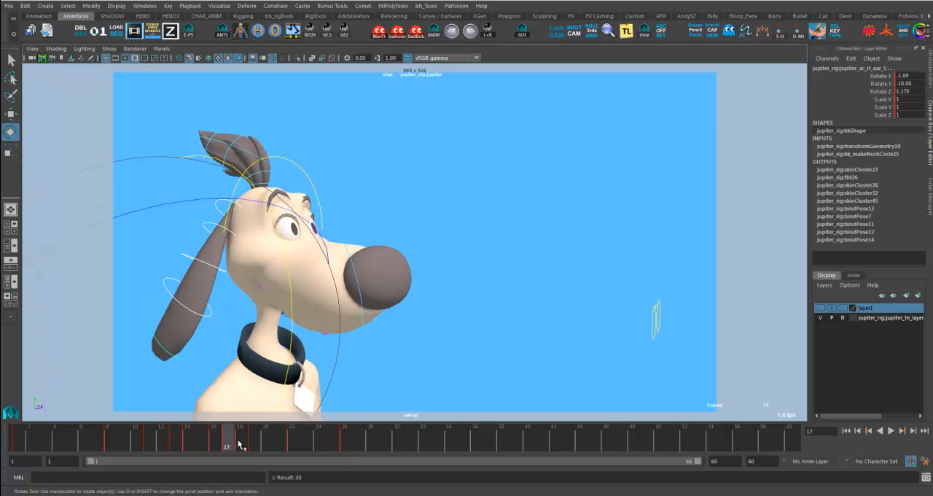
- Swing the ear controls forward at frame 26 to about 8.25 on Rotate Y and key the overshoot pose
key("alt+v")
key("alt+v")
left_click_drag(293, 442, 345, 448)
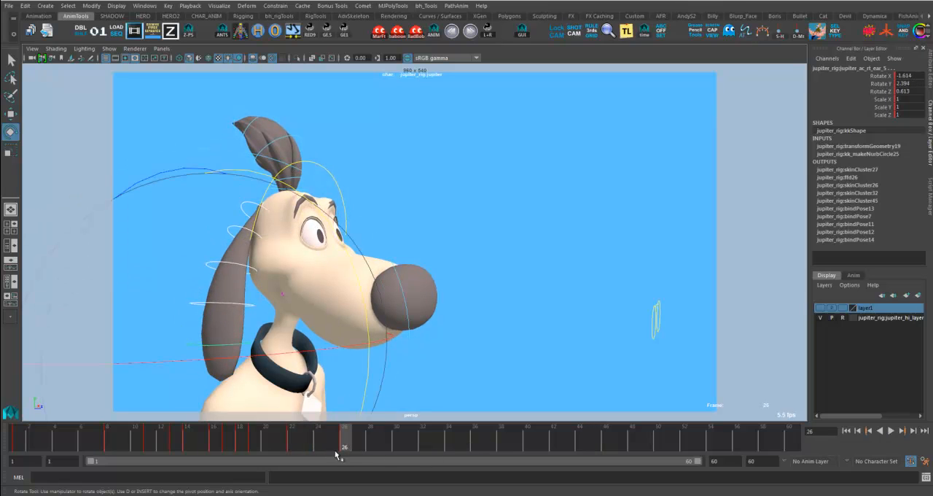
left_click_drag(240, 438, 347, 448)
left_click_drag(369, 377, 375, 352)
key("s")
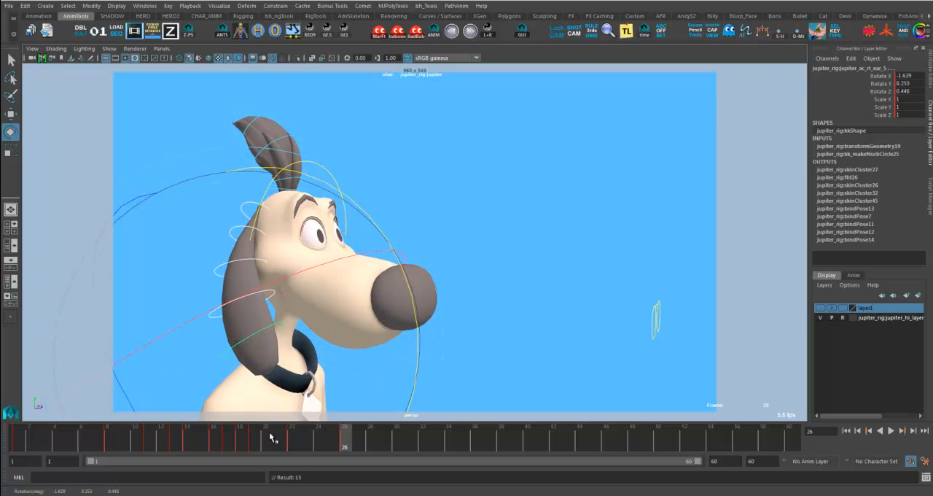
- Increase the ear controls' forward swing at frame 26 to about 9.67 on Rotate Y
left_click_drag(271, 437, 252, 440)
left_click(349, 449)
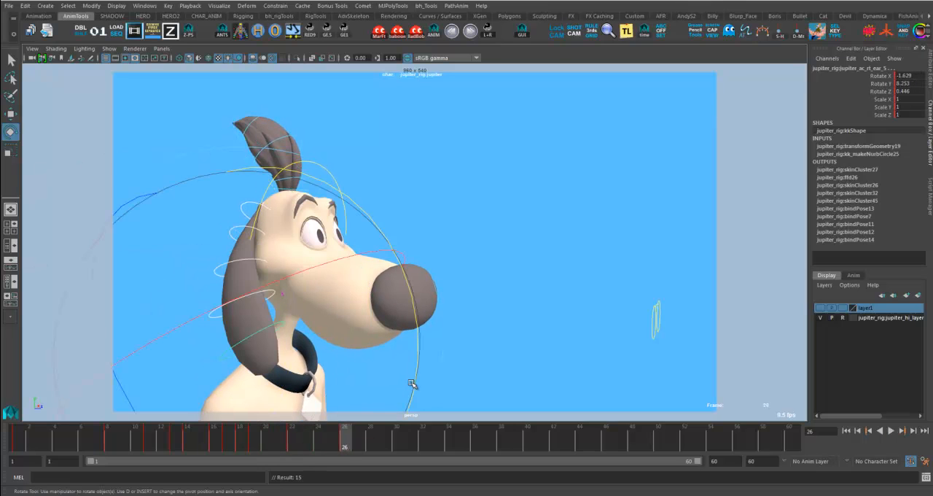
left_click_drag(418, 379, 380, 398)
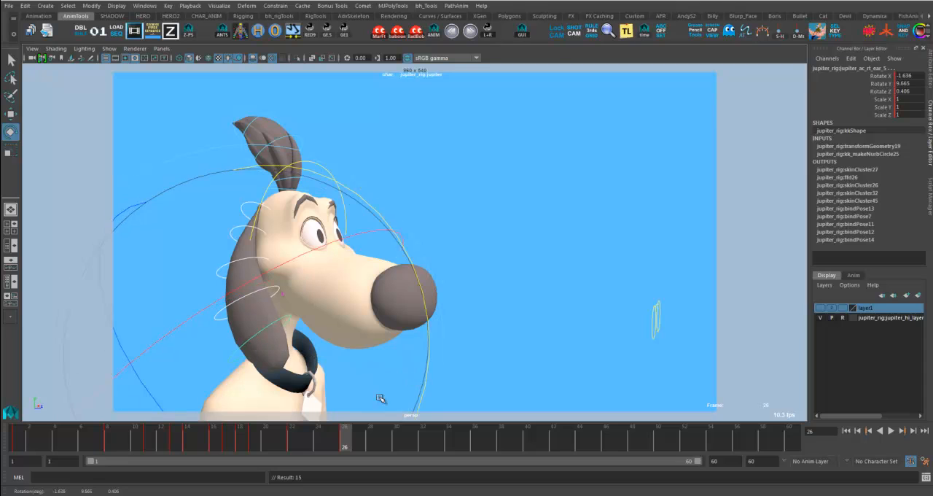
- Play back and scrub the animation to examine the ear's swing between frames 14 and 26
key("alt+v")
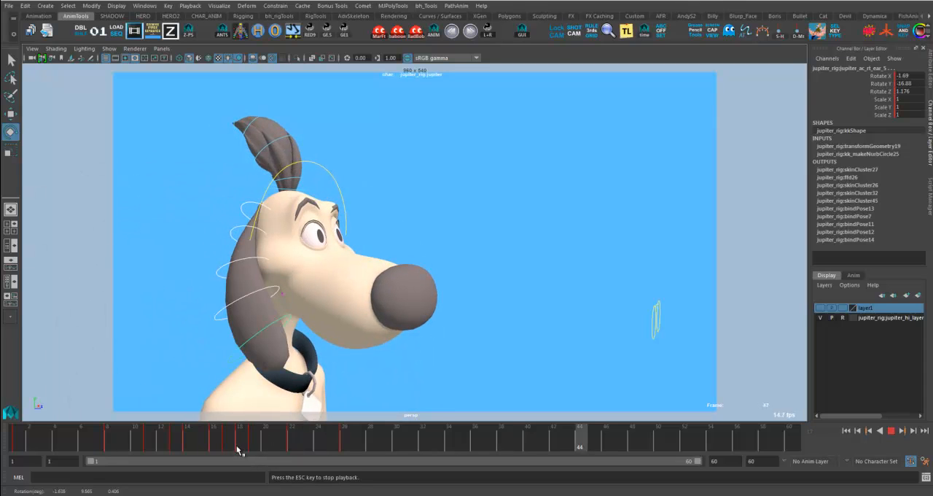
left_click(228, 447)
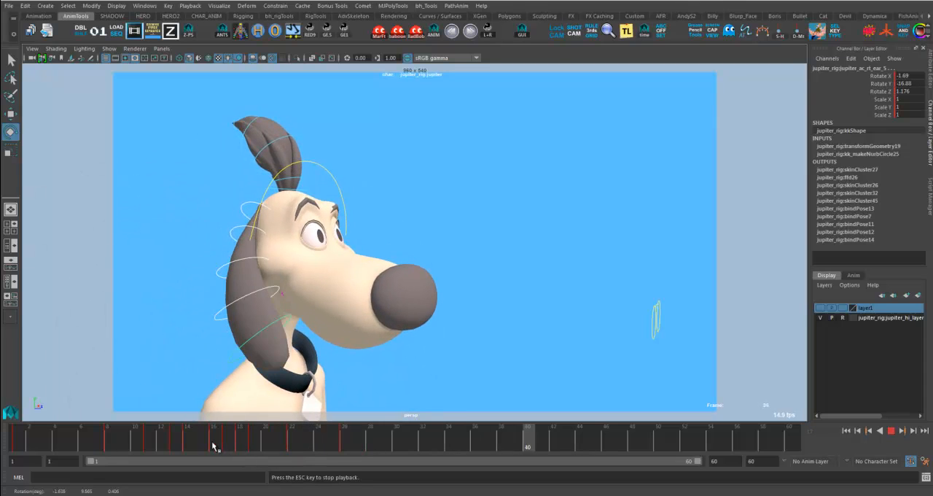
left_click(199, 449)
left_click(187, 446)
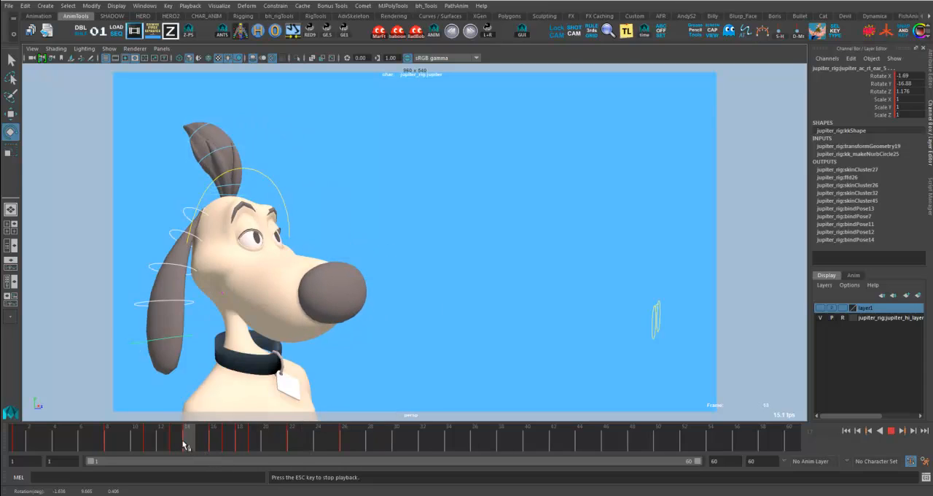
left_click(255, 447)
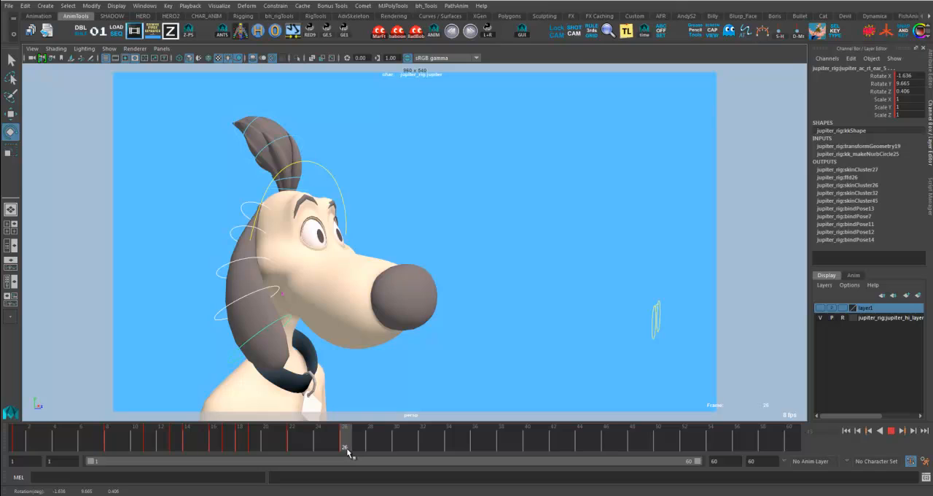
mouse_move(346, 449)
left_mouse_down()
mouse_move(296, 447)
mouse_move(345, 448)
left_mouse_up()
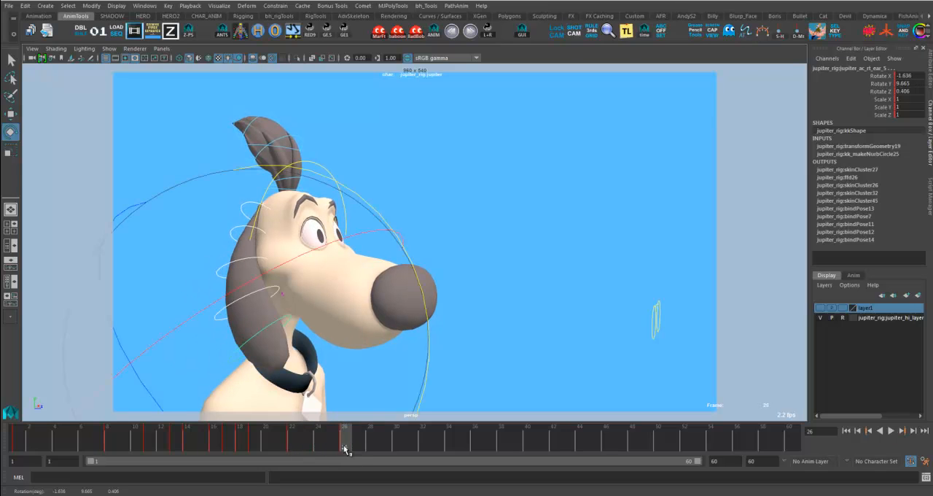
left_click(188, 448)
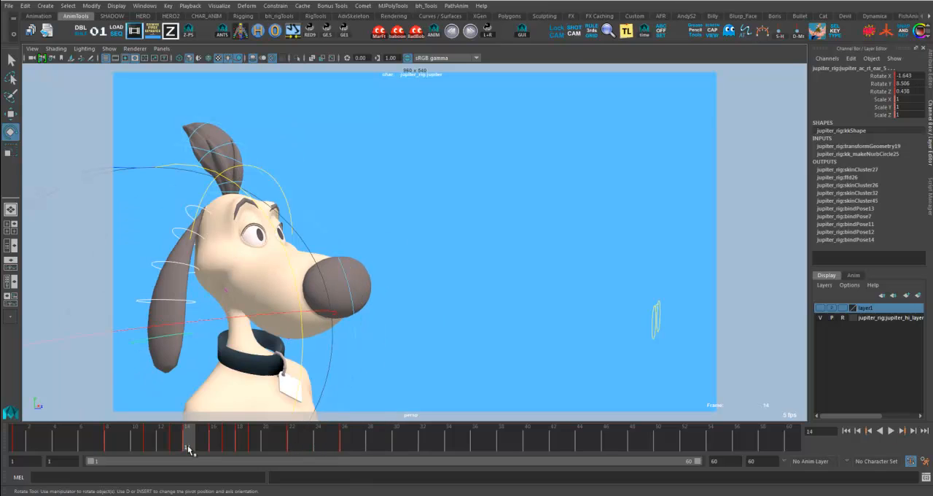
key("alt+v")
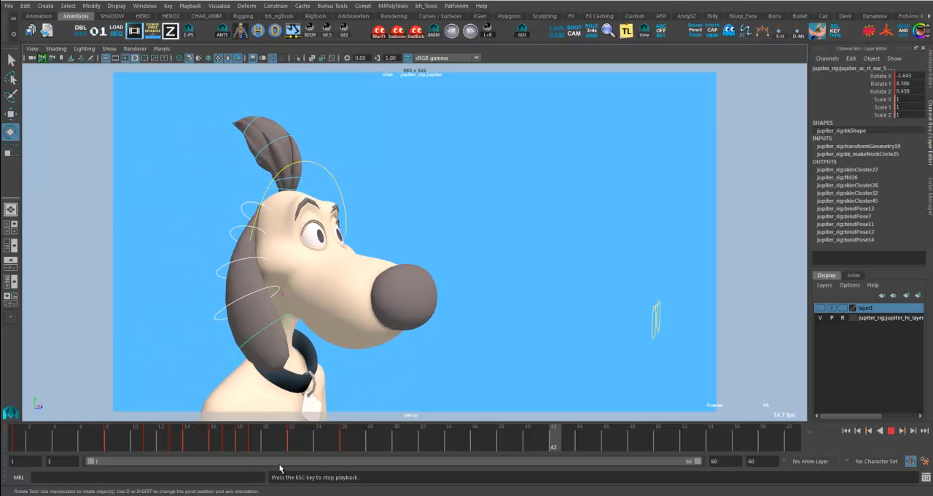
key("alt+v")
- Rotate the ear controls slightly further forward at frame 26, to about 10.73 on Rotate Y
left_click(296, 447)
mouse_move(296, 447)
left_mouse_down()
mouse_move(357, 444)
mouse_move(291, 449)
mouse_move(350, 452)
left_mouse_up()
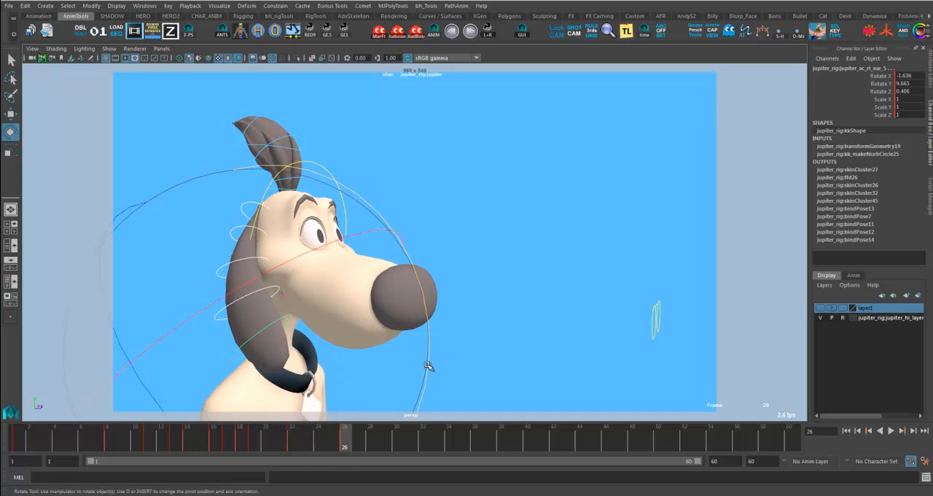
left_click_drag(428, 366, 425, 363)
- Copy the ear pose from frame 24 to frame 30 and key it there as the backward swing
left_click(319, 446)
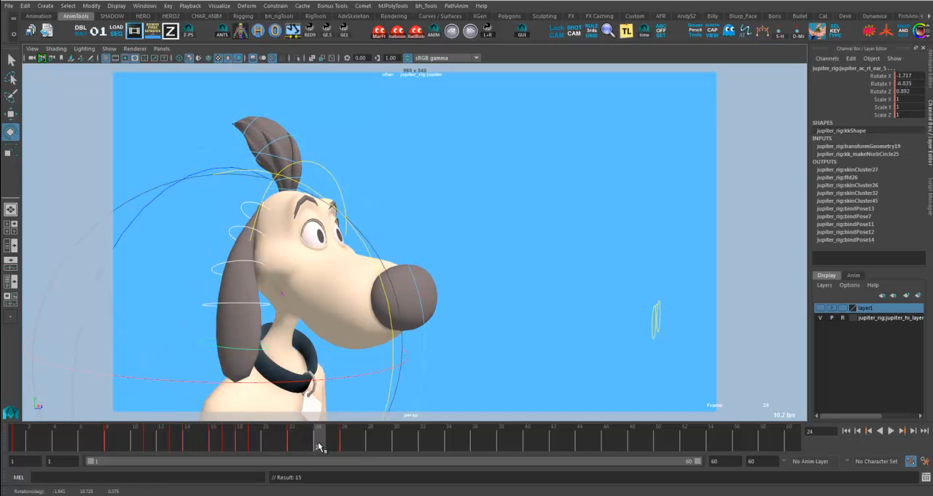
left_click_drag(293, 437, 342, 441)
left_click(311, 444)
left_click(318, 449)
mouse_move(324, 448)
left_mouse_down()
mouse_move(397, 451)
mouse_move(358, 446)
mouse_move(374, 448)
left_mouse_up()
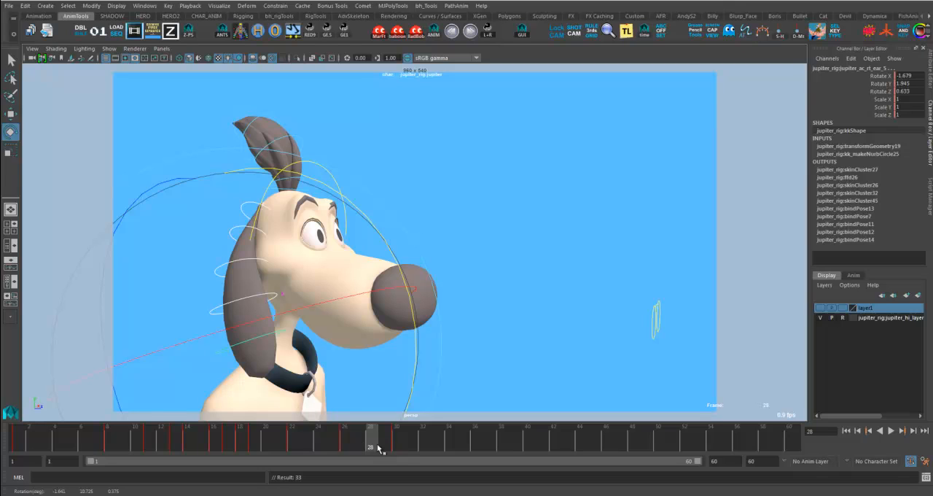
- Copy and key the in-between ear poses as diminishing swings: frame 28 to 34, frame 32 to 38, and frame 36 to 42
left_click_drag(373, 449, 449, 451)
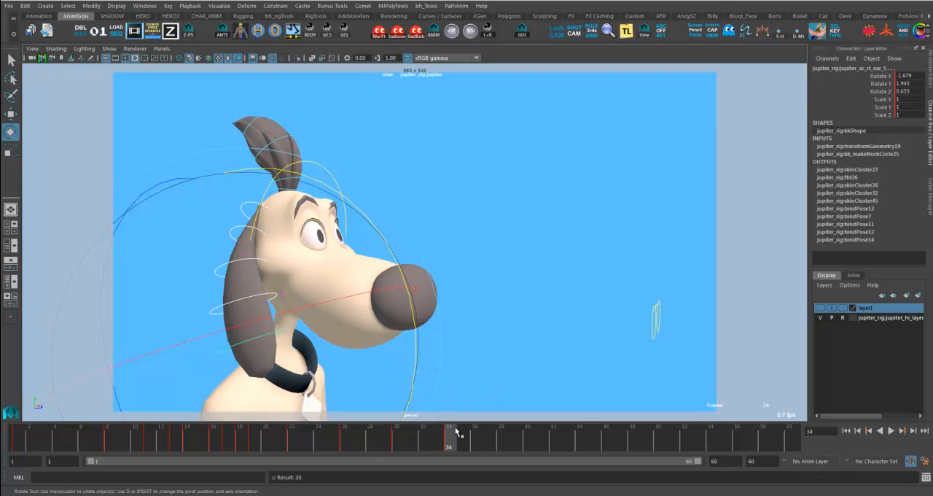
left_click(421, 447)
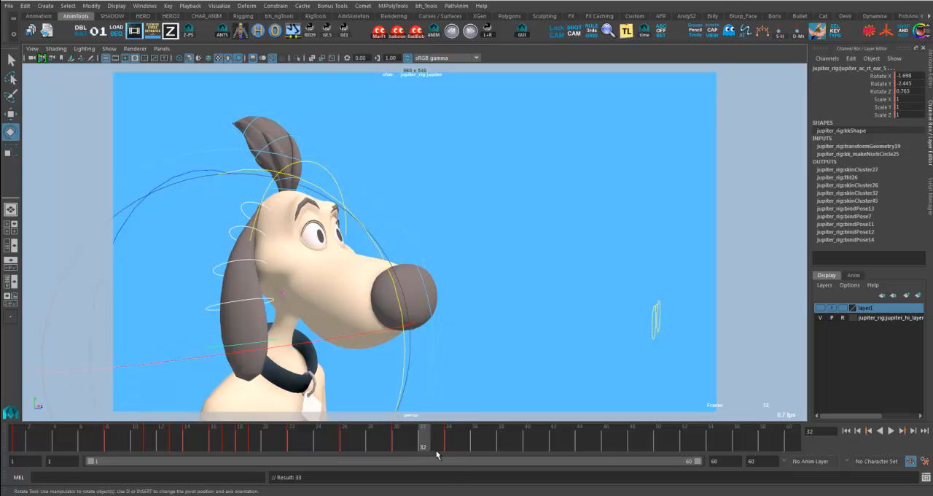
left_click_drag(427, 452, 551, 454)
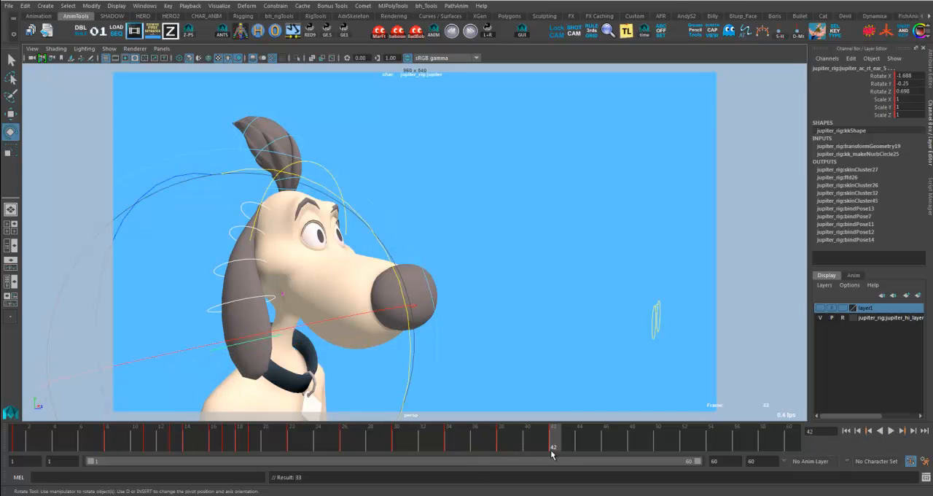
- Rotate the ear controls further back at frame 30, to about -8.78 on Rotate Y, and check the swing
key("alt+v")
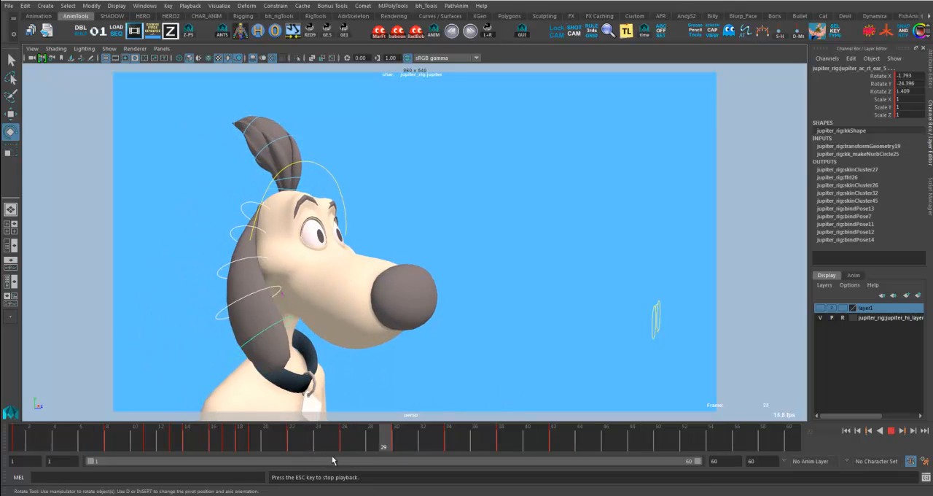
key("Escape")
mouse_move(423, 441)
left_mouse_down()
mouse_move(440, 452)
mouse_move(308, 449)
mouse_move(565, 451)
mouse_move(333, 446)
mouse_move(396, 446)
left_mouse_up()
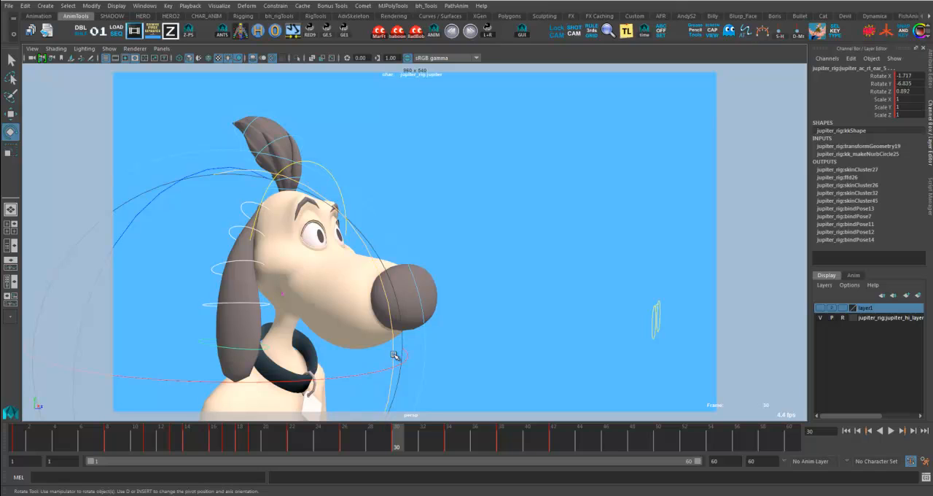
left_click_drag(394, 355, 391, 362)
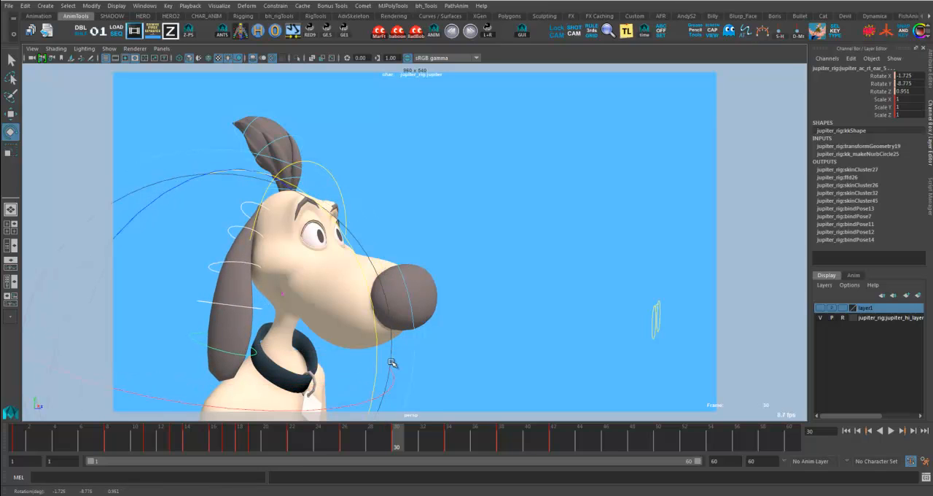
left_click(299, 445)
left_click_drag(300, 450, 396, 446)
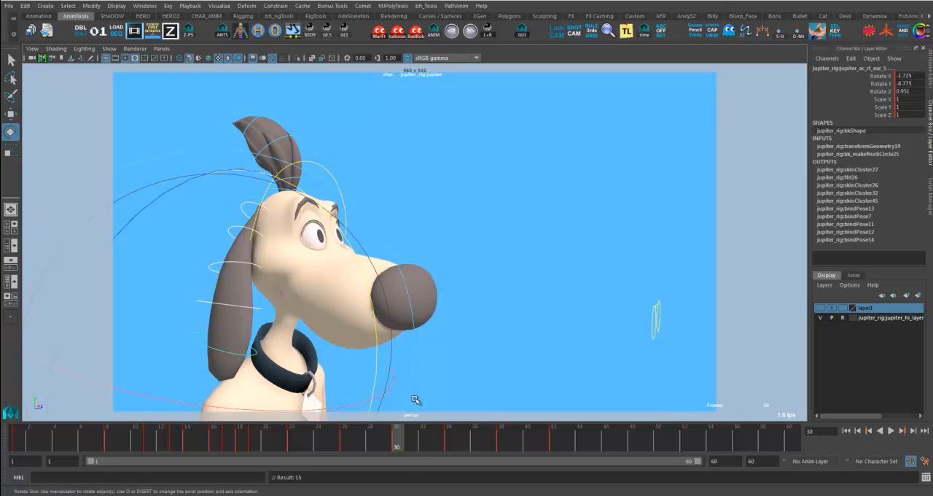
- Key settling ear swings at frames 34, 38 and 42 from the in-between poses at frames 28, 32 and 36, and play them back
left_click(371, 445)
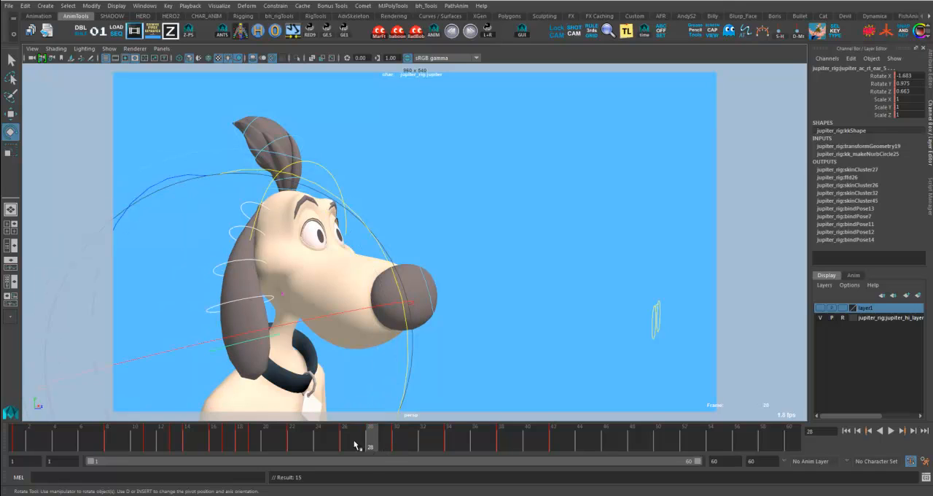
left_click_drag(453, 448, 423, 446)
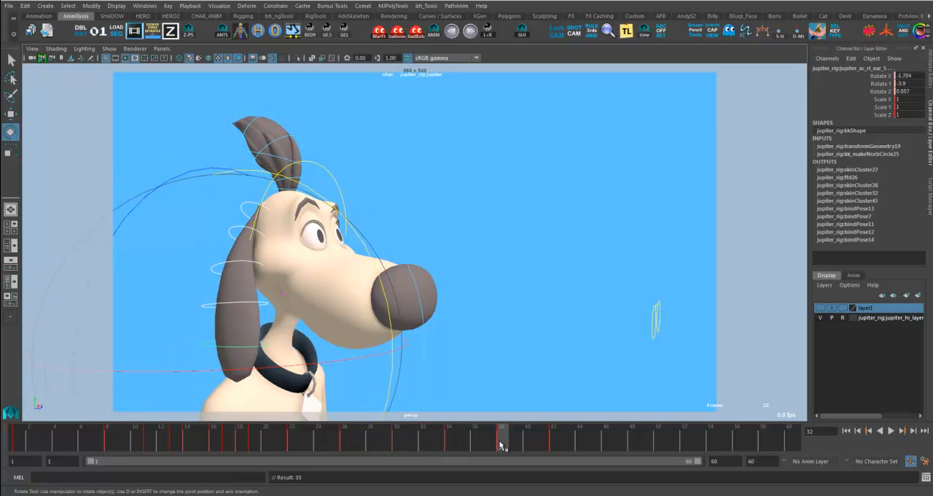
left_click(554, 443)
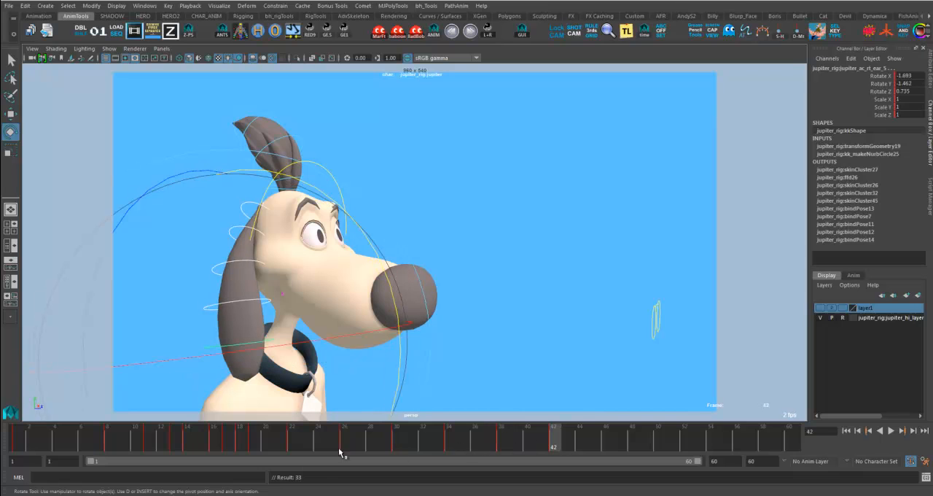
key("alt+v")
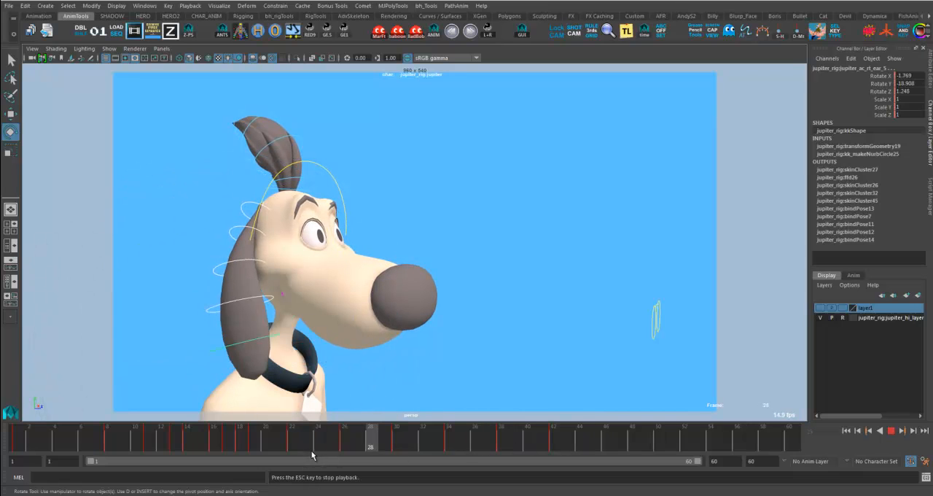
- Shift all the ear's settling keys after frame 28 two frames later to slow the follow-through
key("Escape")
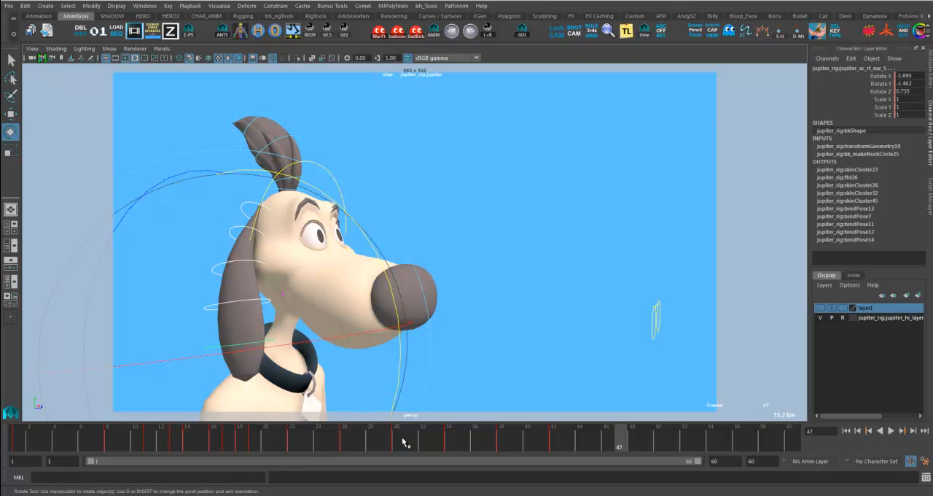
left_click_drag(370, 443, 572, 443, "shift")
left_click_drag(484, 443, 495, 443)
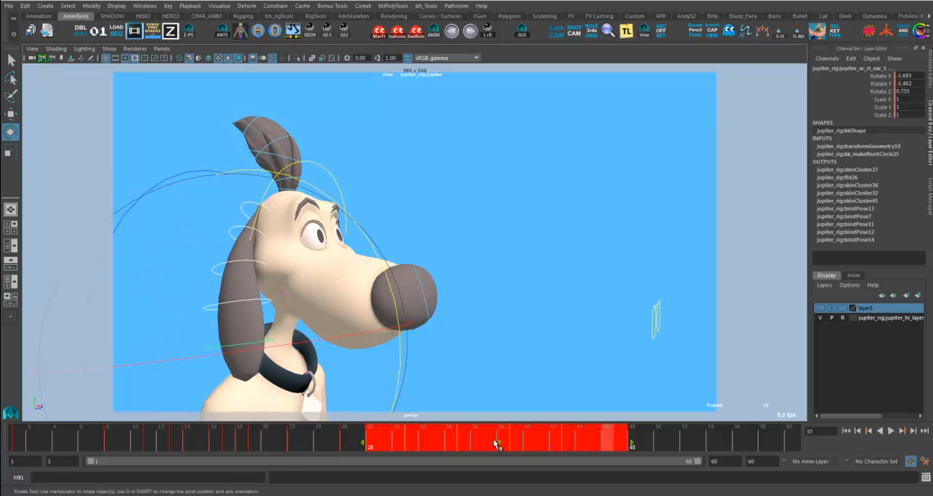
left_click(667, 436)
left_click_drag(368, 442, 619, 443, "shift")
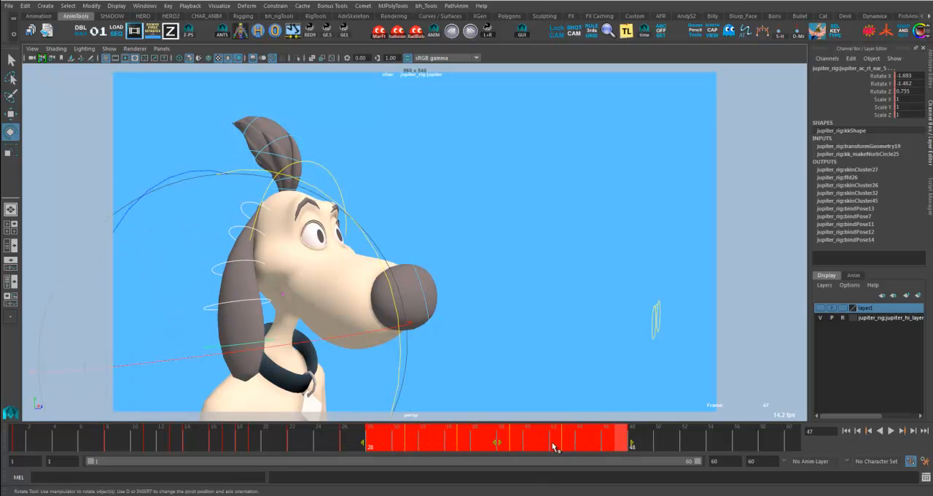
left_click_drag(500, 444, 512, 444)
left_click(702, 443)
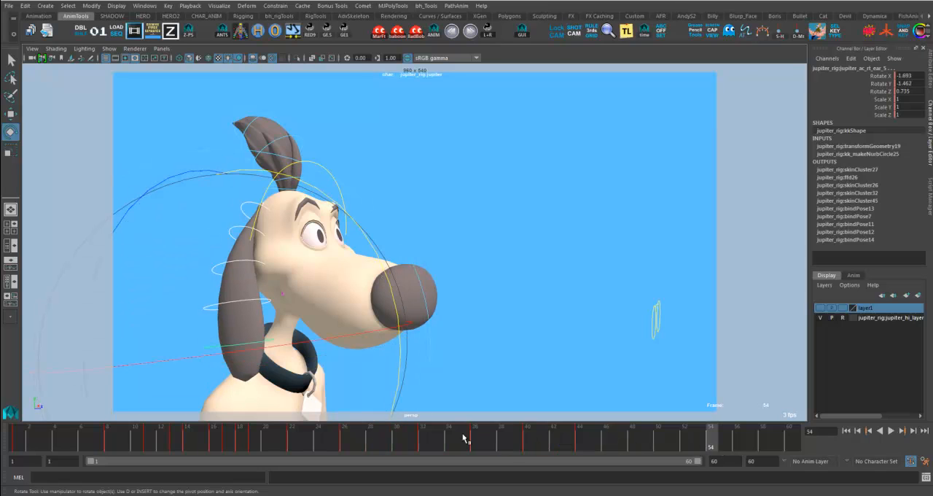
- Shift the ear keys after frame 32 progressively later to widen the spacing of the settle, and play it back
left_click_drag(449, 441, 589, 446, "shift")
left_click_drag(524, 444, 632, 442)
left_click(698, 441)
left_click_drag(569, 445, 634, 445)
left_click(701, 438)
left_click(250, 441)
key("alt+v")
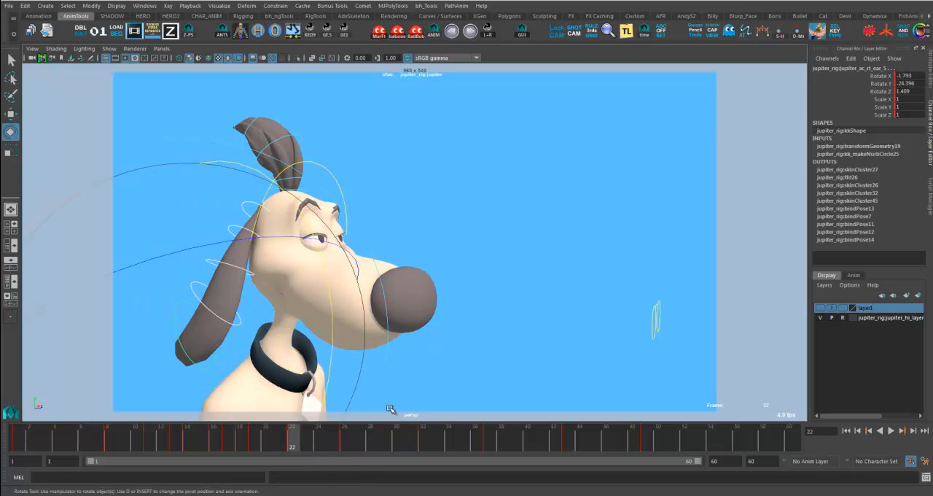
key("Escape")
left_click(474, 382)
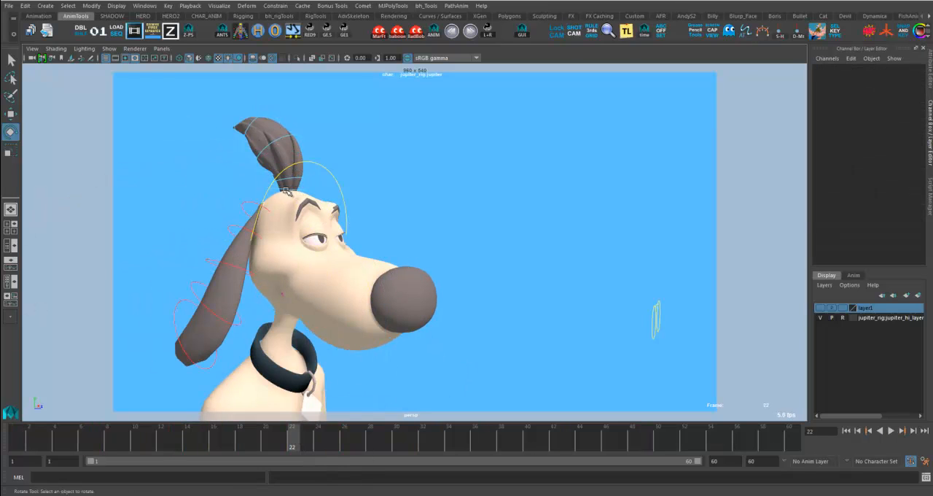
- Select the hair tuft's controls and key them swung forward at frame 25, about 5.515 on Rotate Z, with a playback check
left_click(290, 188)
left_click(299, 177, "shift")
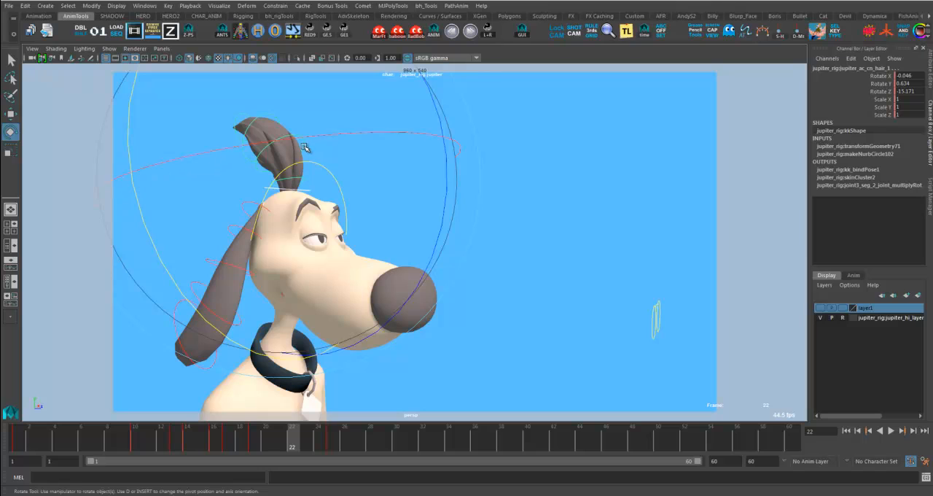
left_click(302, 143, "shift")
left_click(270, 116, "shift")
left_click(243, 118, "shift")
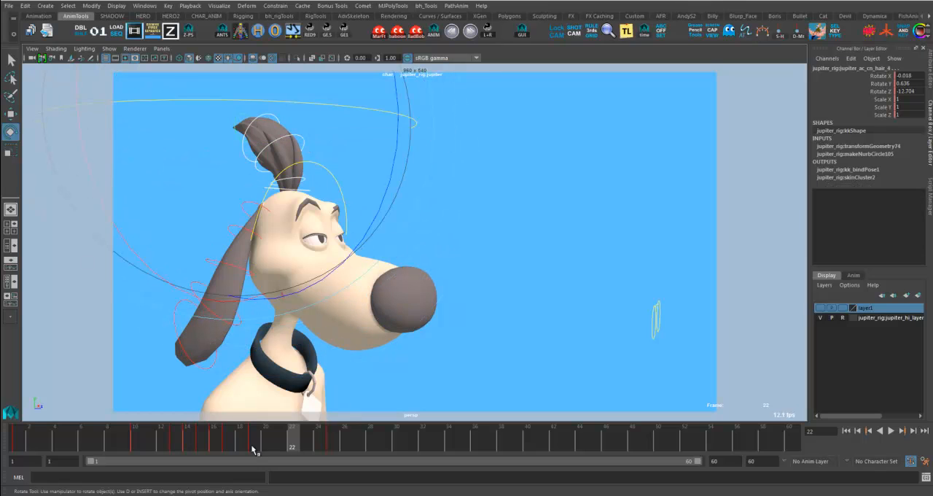
mouse_move(251, 448)
left_mouse_down()
mouse_move(219, 447)
mouse_move(265, 447)
mouse_move(224, 449)
mouse_move(252, 445)
left_mouse_up()
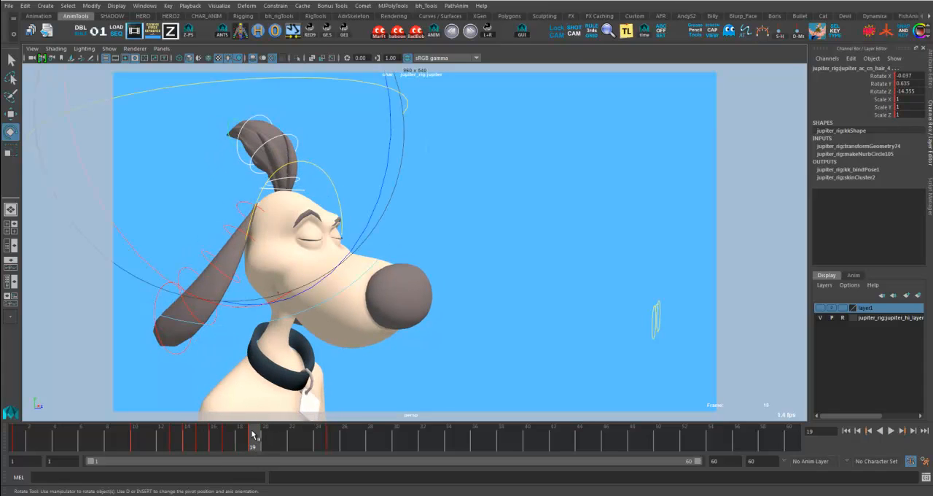
left_click_drag(252, 444, 331, 448)
left_click_drag(380, 204, 358, 245)
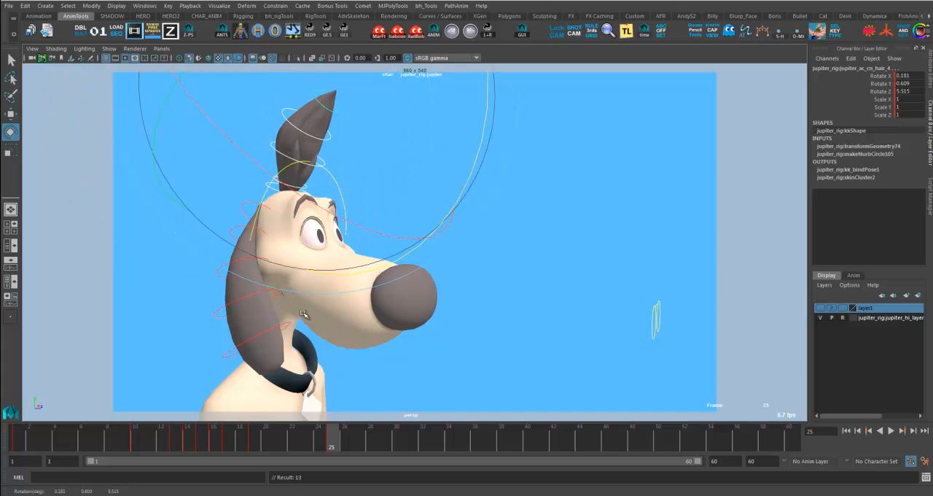
key("alt+v")
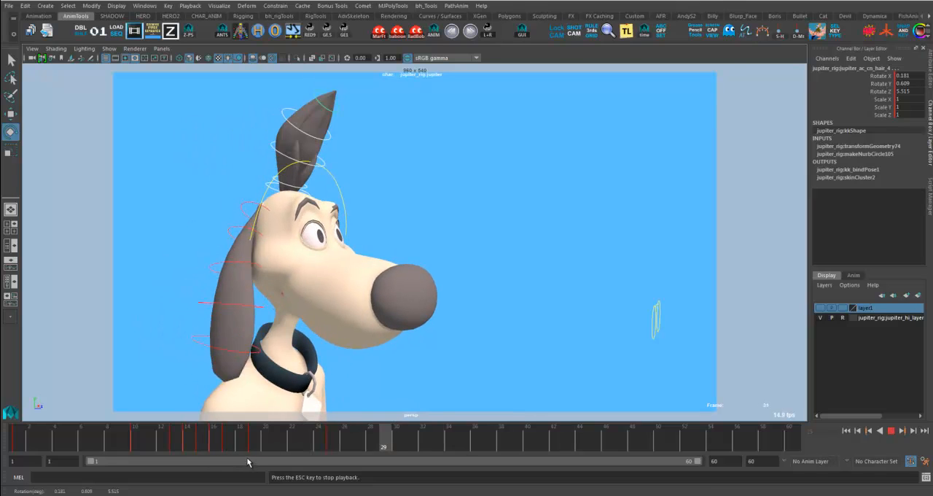
- Pose a hair tuft breakdown at frame 22 with the tip dragging back and the first control at about -3.925 on Rotate Z
left_click(230, 446)
left_click(267, 448)
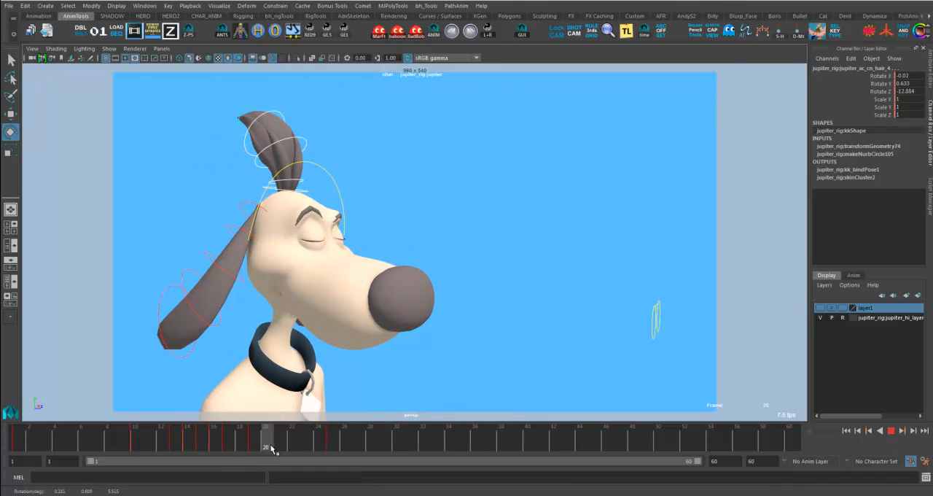
left_click_drag(271, 447, 290, 448)
left_click(368, 165)
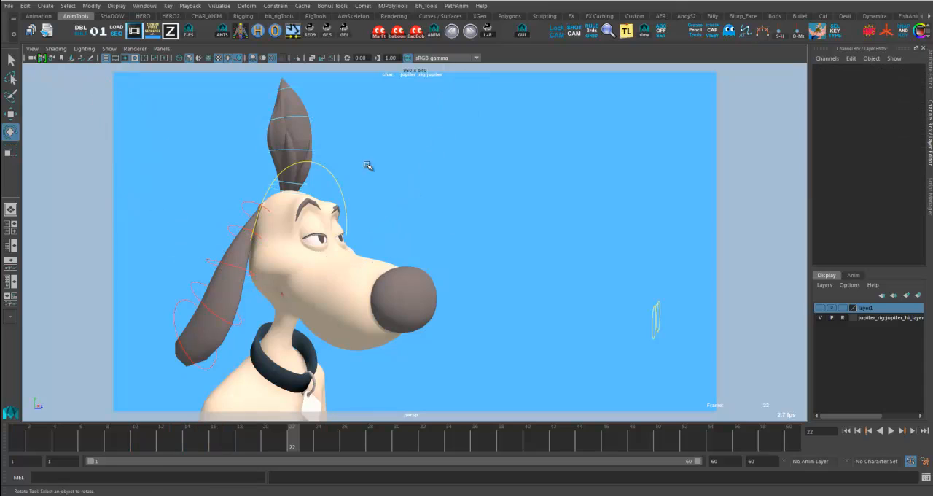
left_click_drag(296, 88, 377, 141)
left_click_drag(427, 166, 432, 135)
left_click(314, 149)
left_click_drag(446, 169, 448, 144)
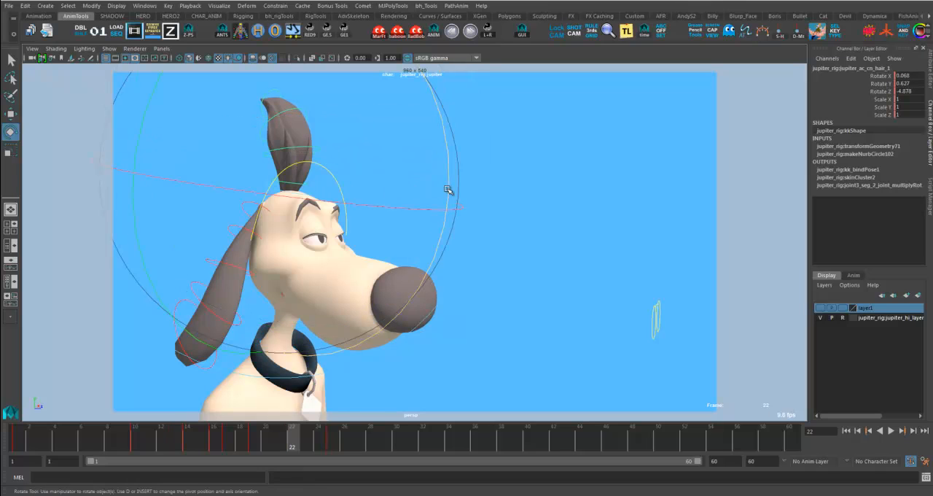
left_click_drag(448, 189, 448, 191)
key("alt+v")
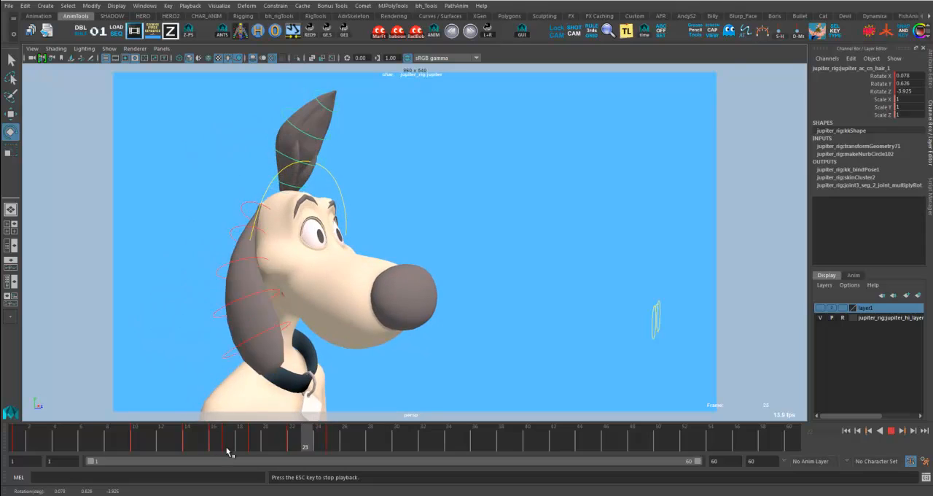
left_click_drag(269, 446, 331, 449)
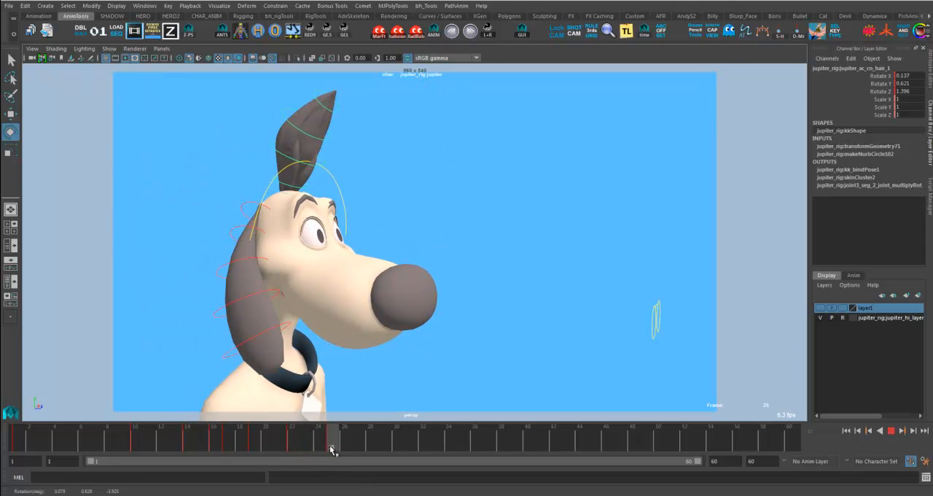
- Copy the hair tuft pose from frame 22 to frame 29 as the backward swing, and play it back
left_click(477, 231)
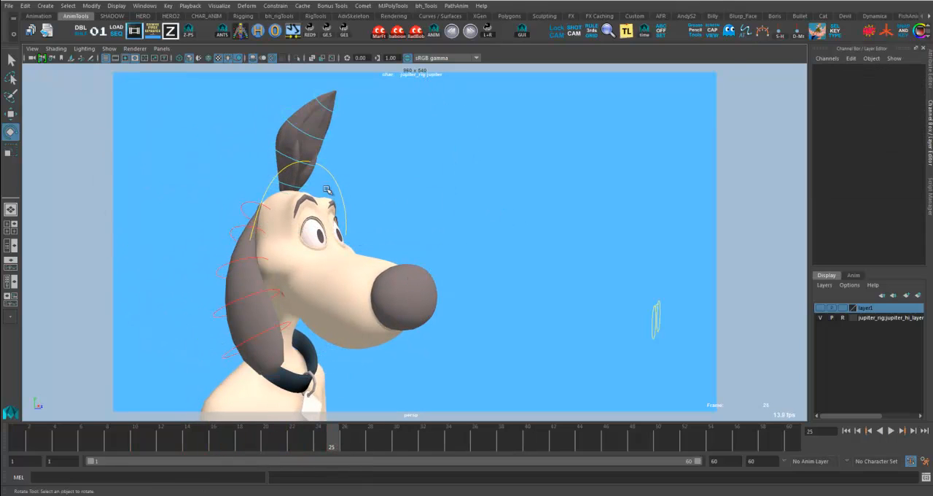
left_click(281, 187)
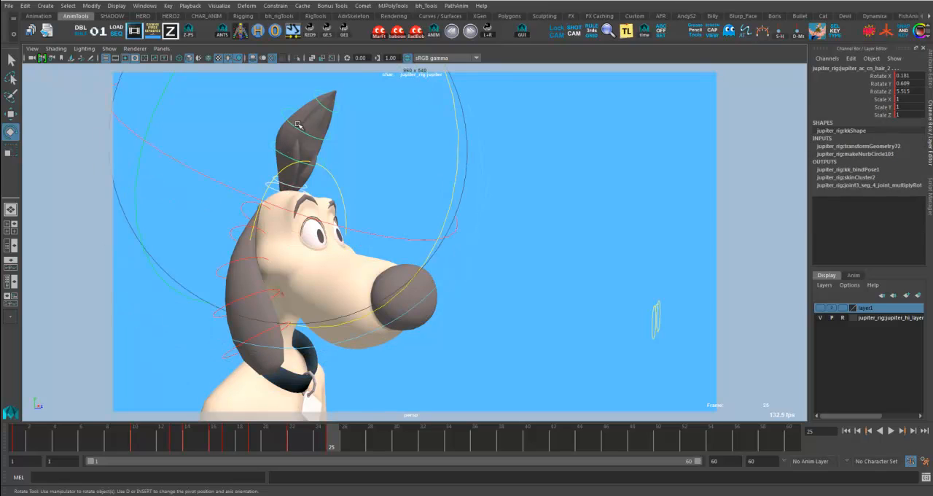
left_click(330, 112)
left_click_drag(299, 427, 279, 447)
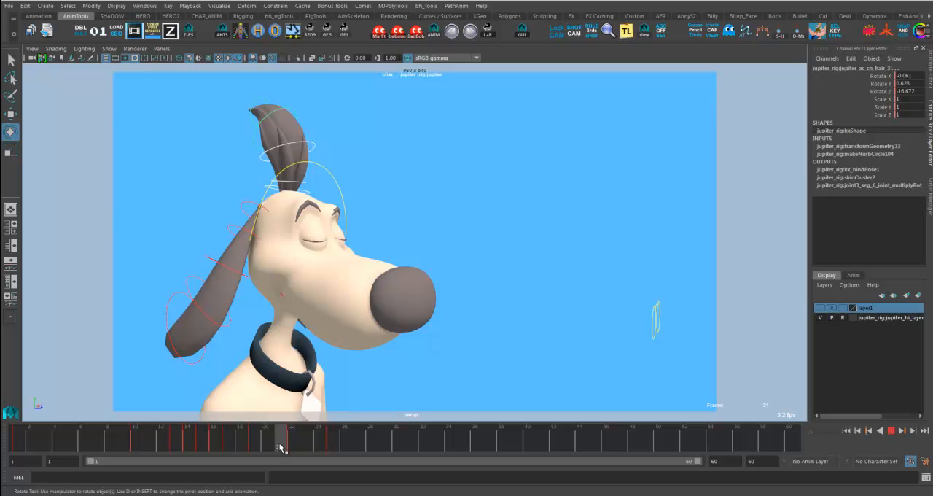
mouse_move(340, 441)
left_mouse_down()
mouse_move(340, 449)
mouse_move(380, 452)
left_mouse_up()
key("alt+v")
key("alt+v")
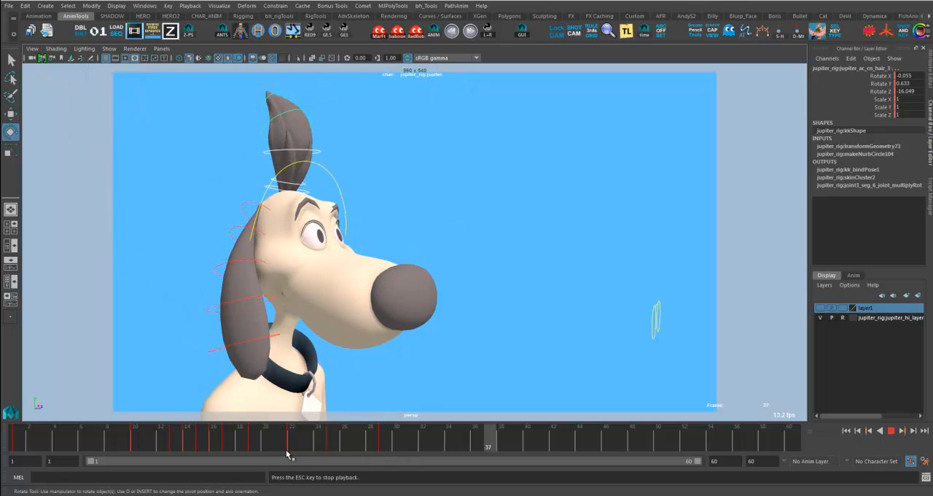
- Copy the frame 22 hair pose onto frame 29 again, rotate it further back to about -21.24 on Rotate Z, and check playback
key("alt+v")
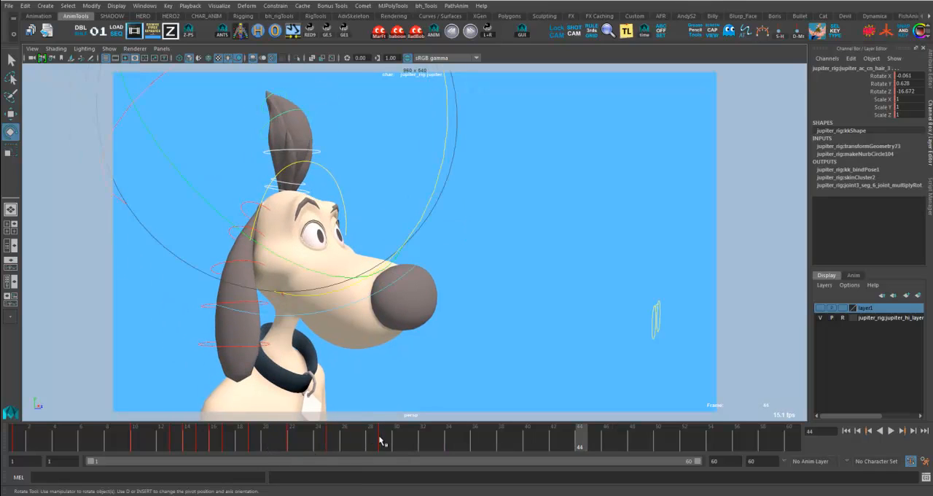
left_click_drag(385, 446, 403, 448)
left_click_drag(286, 444, 384, 443)
left_click_drag(426, 218, 429, 205)
key("alt+v")
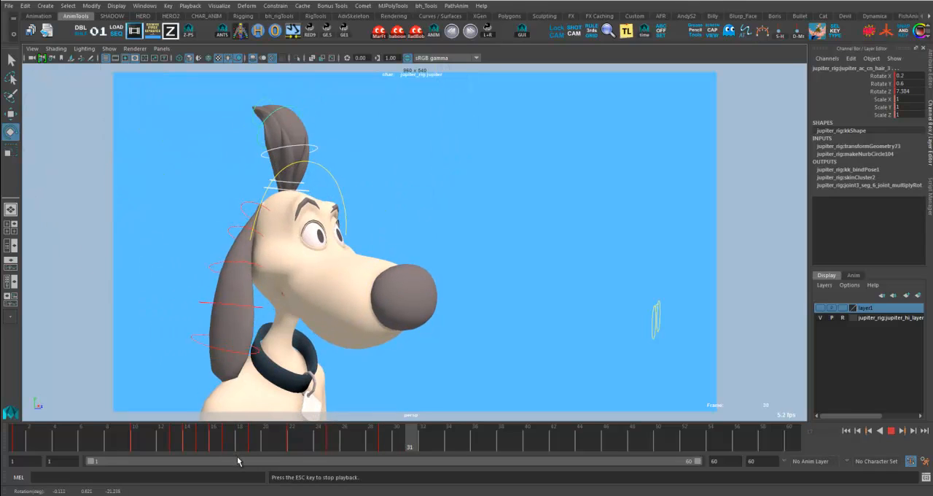
- Pose the hair tuft breakdown at frame 27 by bending the tip controls and rotating the first control to about 0.719 on Rotate Z
left_click_drag(381, 443, 357, 452)
left_click(479, 357)
left_click_drag(326, 130, 300, 86)
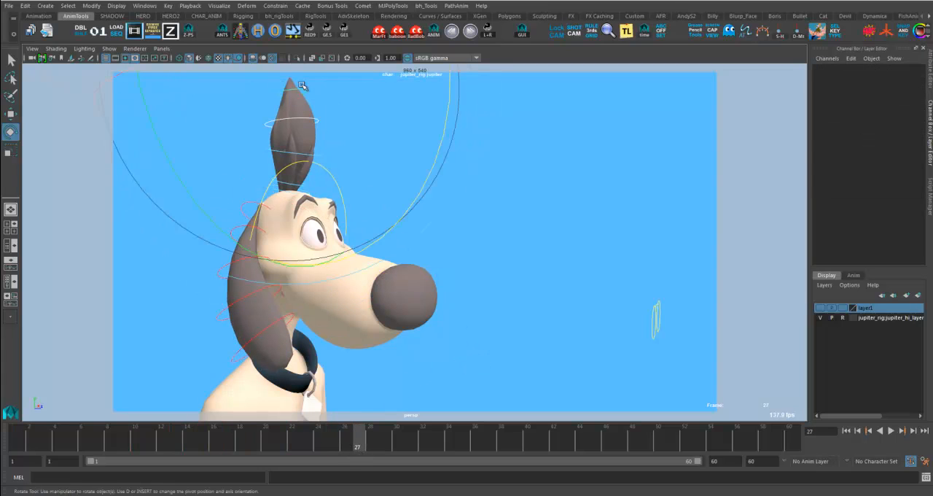
left_click_drag(440, 137, 447, 184)
left_click(326, 162)
left_click(298, 184)
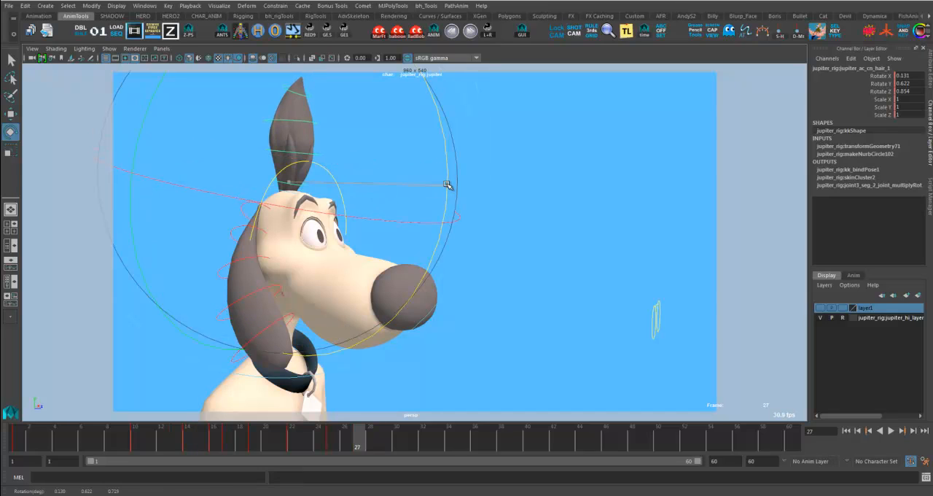
- Refine the hair tuft's pose at frame 29 by adjusting the tip and the second control, about -19.009 on Rotate Z, and play it back
left_click(267, 449)
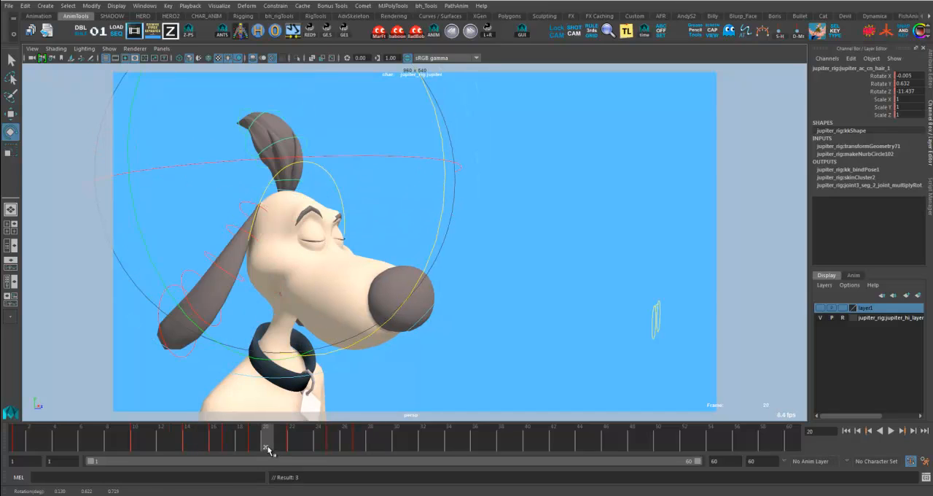
left_click_drag(305, 150, 306, 151)
left_click(300, 179)
left_click(304, 188)
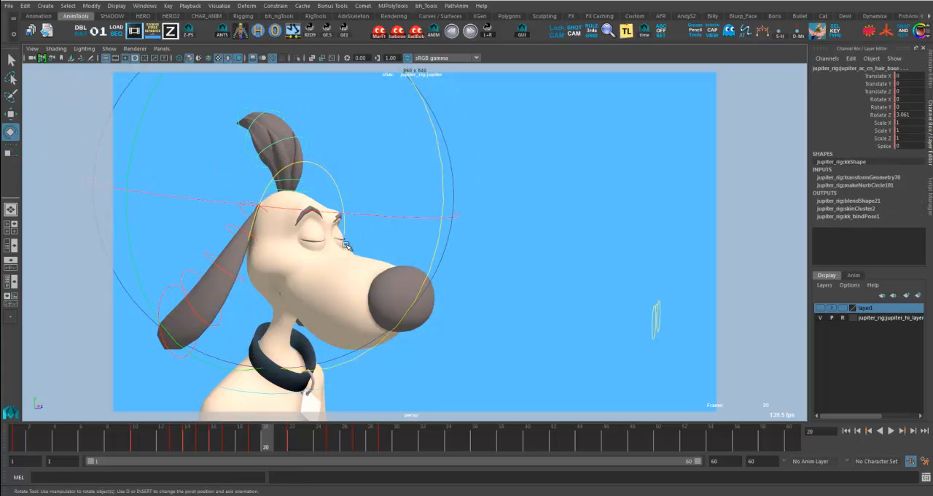
left_click_drag(337, 446, 391, 445)
left_click_drag(254, 97, 319, 127)
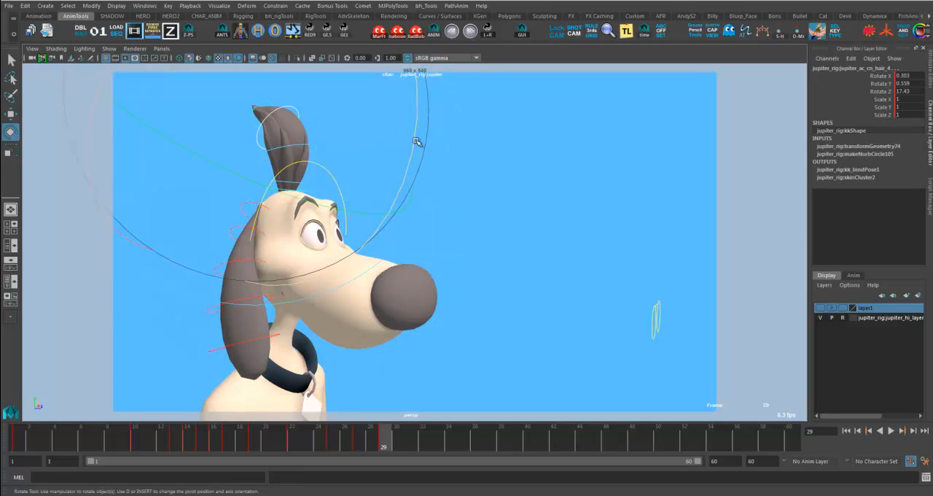
left_click_drag(416, 140, 449, 142)
left_click(315, 148)
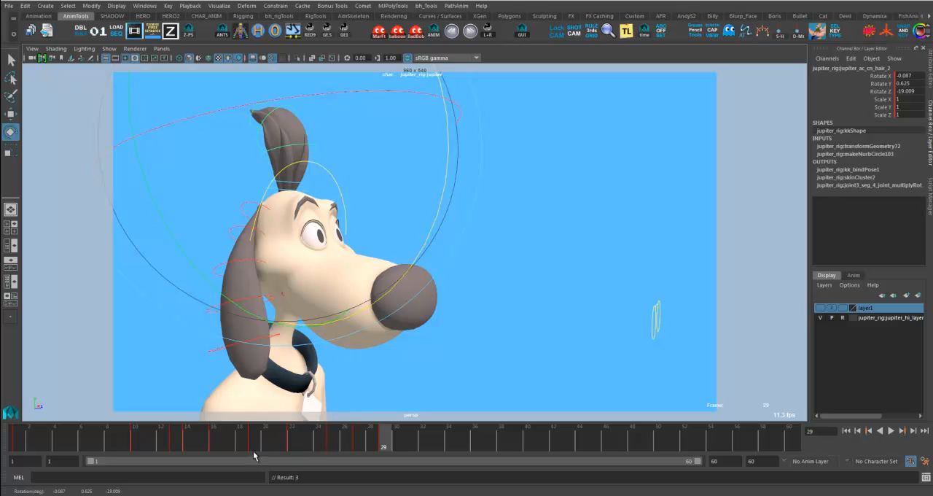
key("alt+v")
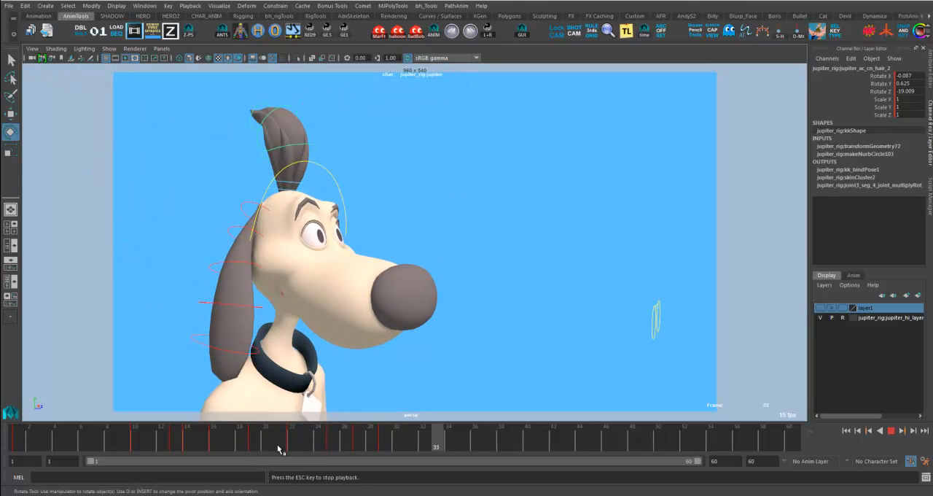
- Select the hair tuft's controls, move their backward swing key from frame 29 to frame 31, and play back the new timing
left_click(339, 447)
mouse_move(339, 452)
left_mouse_down()
mouse_move(371, 441)
mouse_move(376, 425)
left_mouse_up()
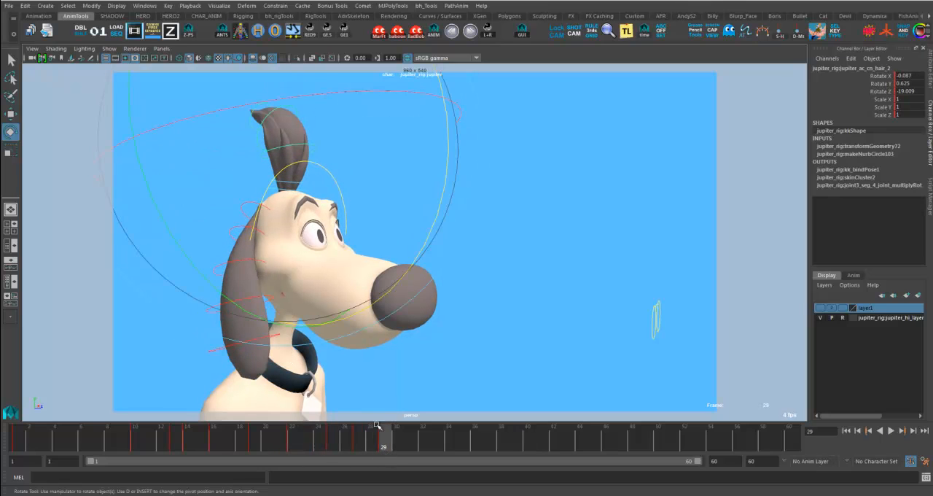
left_click(333, 159)
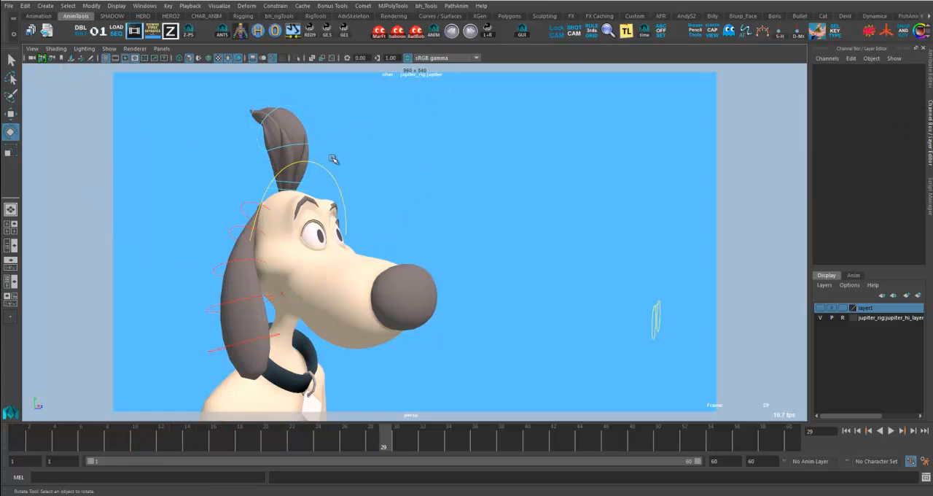
left_click(302, 179)
left_click(280, 121)
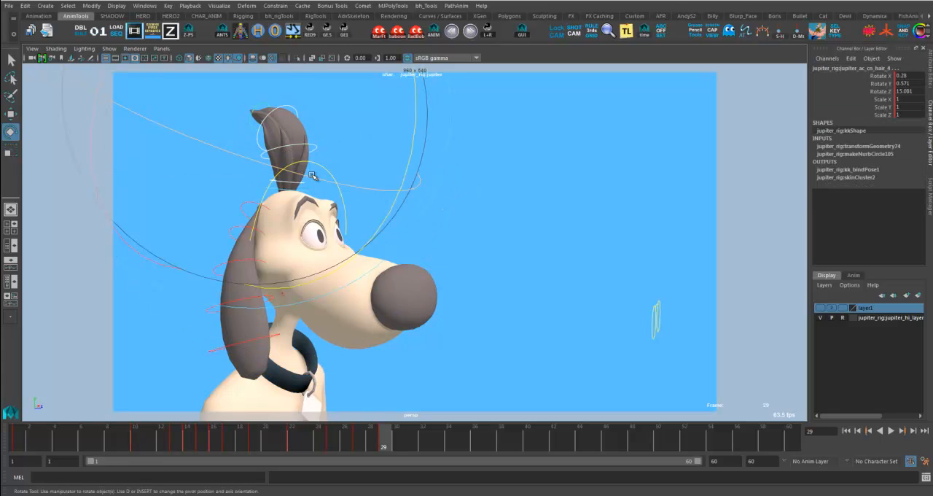
left_click(359, 439)
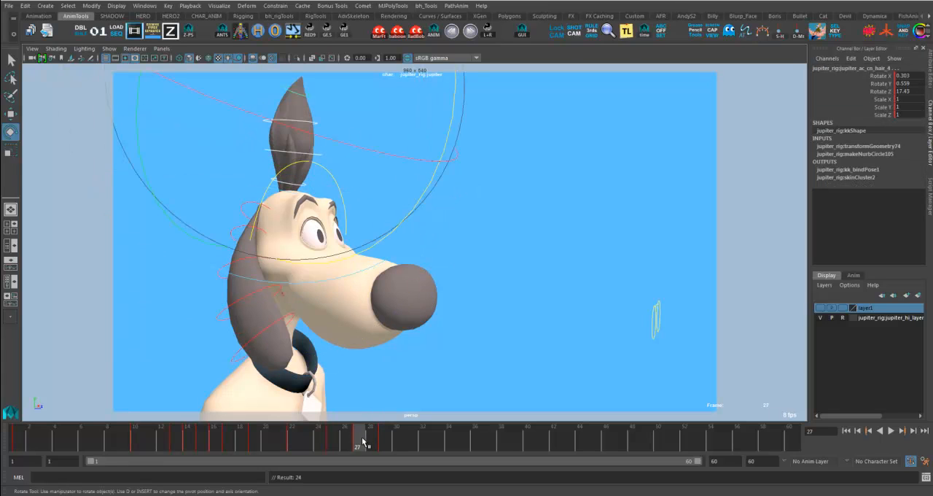
left_click_drag(362, 441, 387, 442)
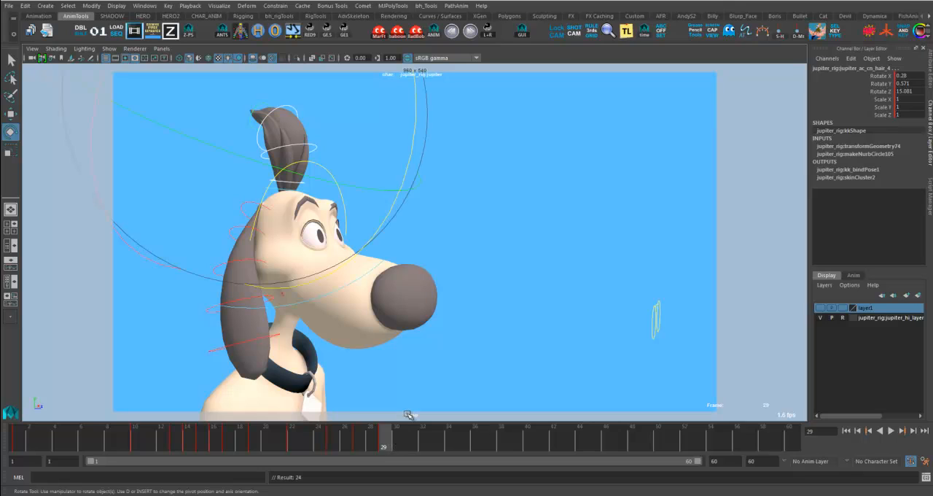
left_click_drag(378, 443, 410, 446)
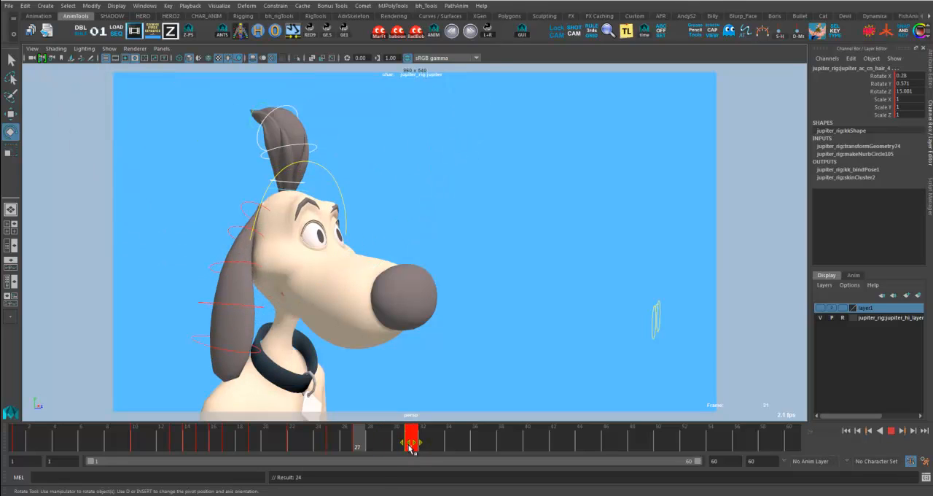
left_click(274, 448)
key("alt+v")
left_click(306, 448)
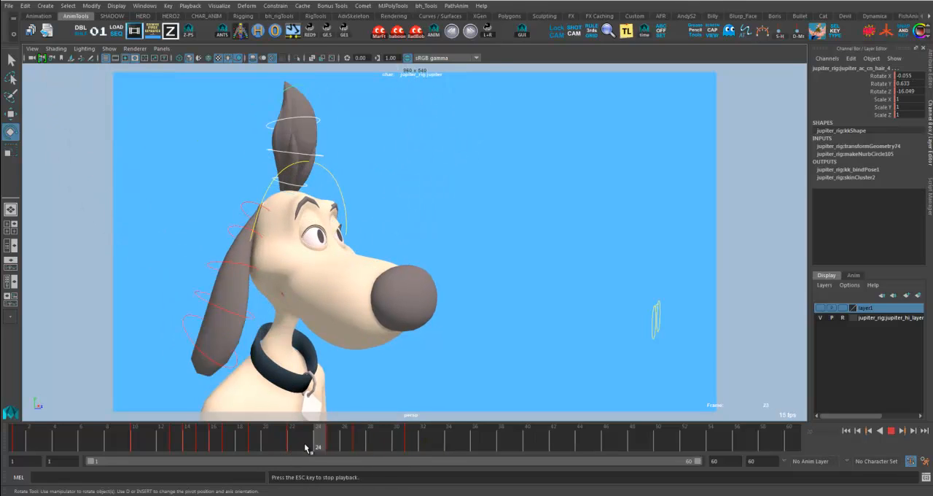
- Stop playback, then copy the hair tuft's frame 29 pose onto frame 35 and key it there
left_click(312, 446)
key("Escape")
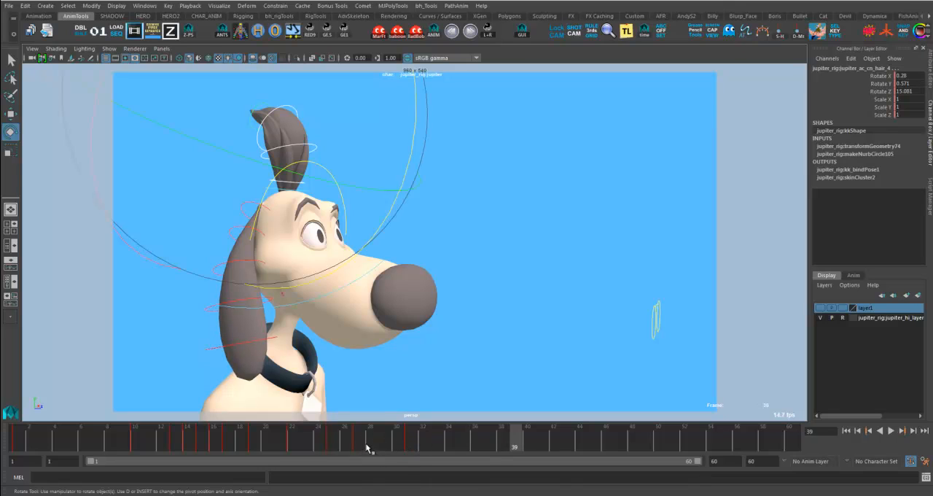
left_click_drag(361, 447, 385, 446)
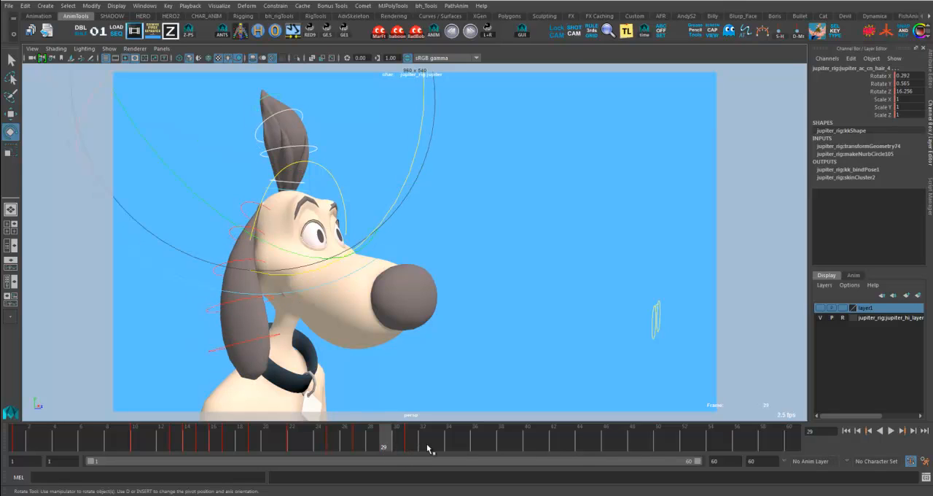
key("alt+v")
middle_click_drag(411, 456, 451, 452)
key("s")
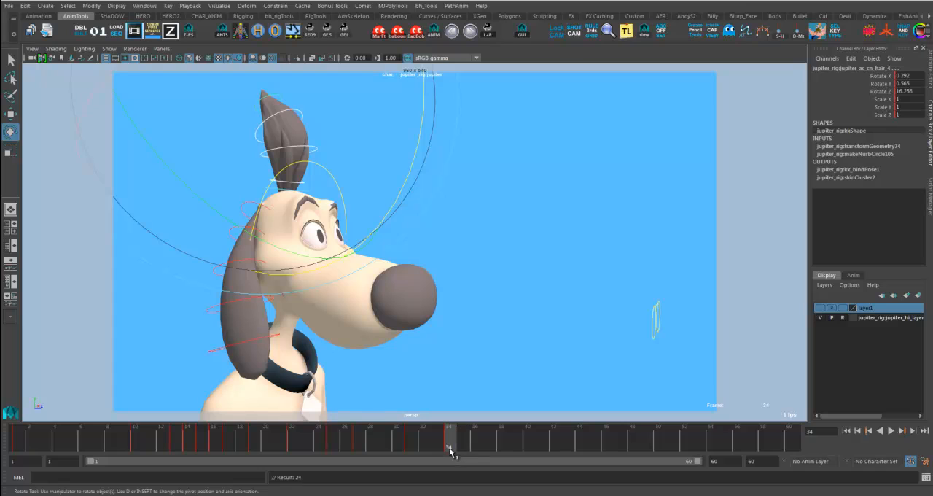
left_click_drag(450, 449, 384, 443)
middle_click_drag(383, 443, 462, 444)
key("s")
- Key the hair tuft's in-between pose from frame 33 on frame 39, and its frame 37 pose on frame 43
left_click(435, 447)
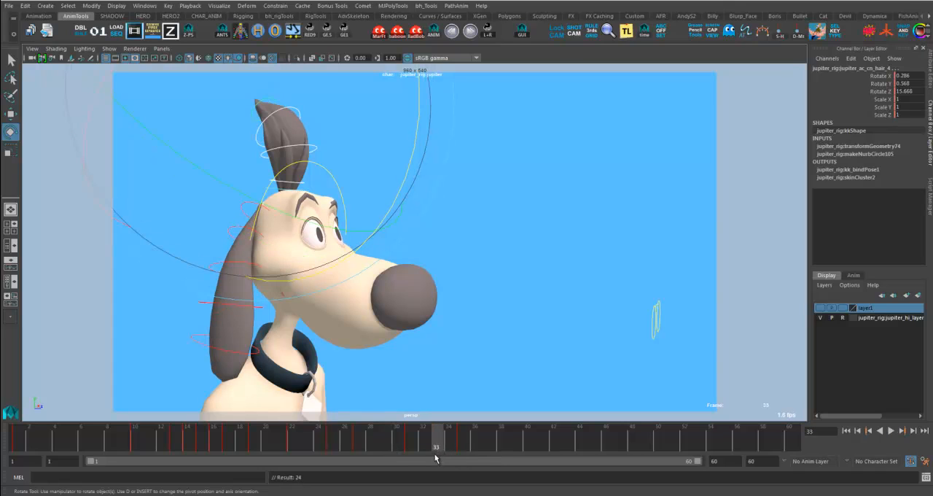
left_click(462, 453)
middle_click_drag(471, 459, 562, 450)
left_click(489, 451)
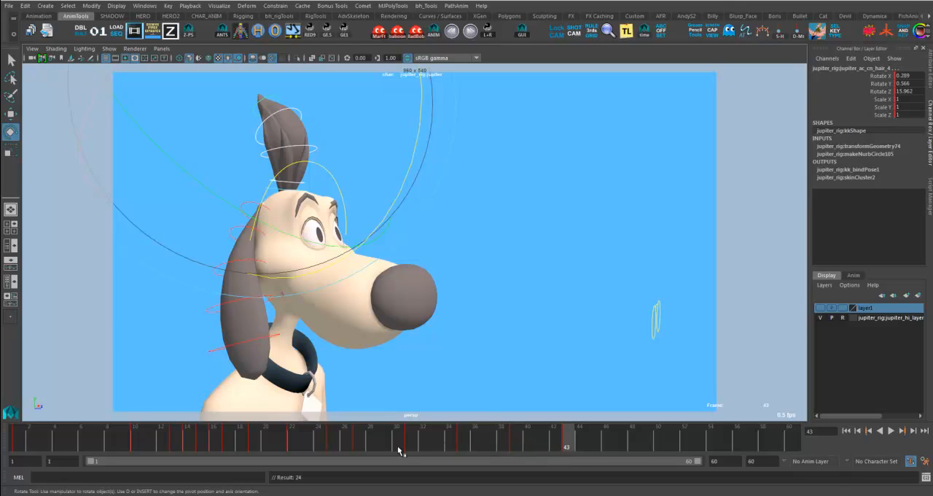
- Key the hair tuft's in-between pose from frame 41 on frame 47 and play back the settle
left_click(540, 449)
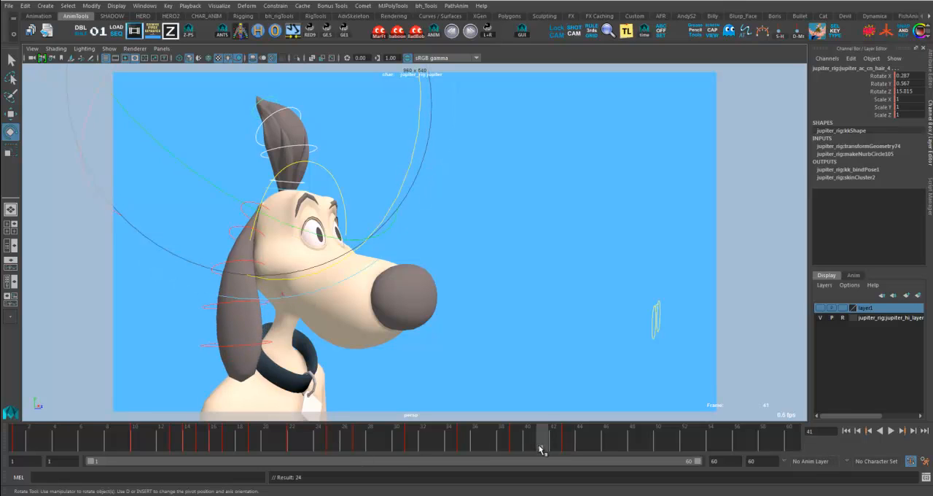
middle_click_drag(565, 449, 568, 449)
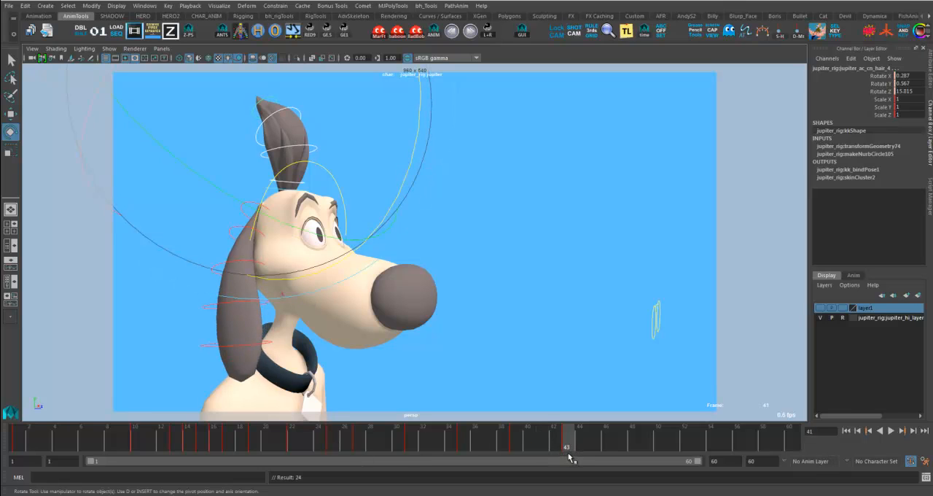
left_click_drag(569, 456, 619, 447)
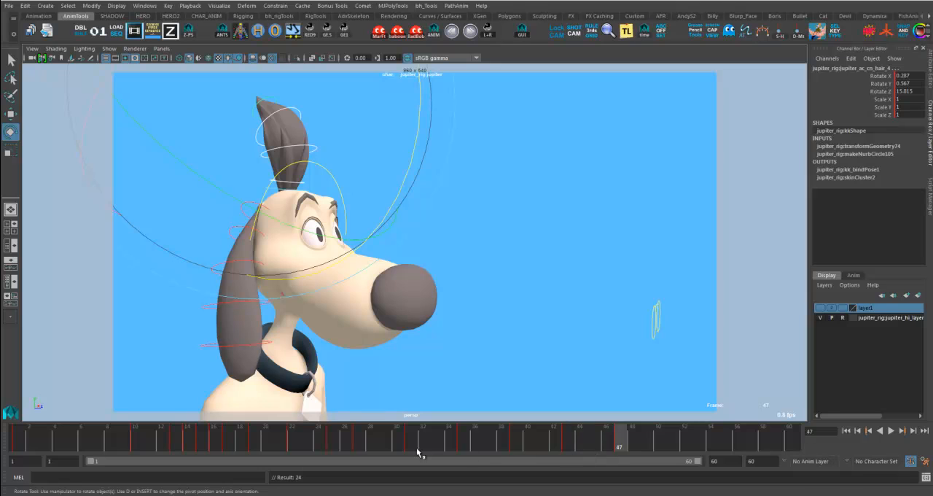
key("alt+v")
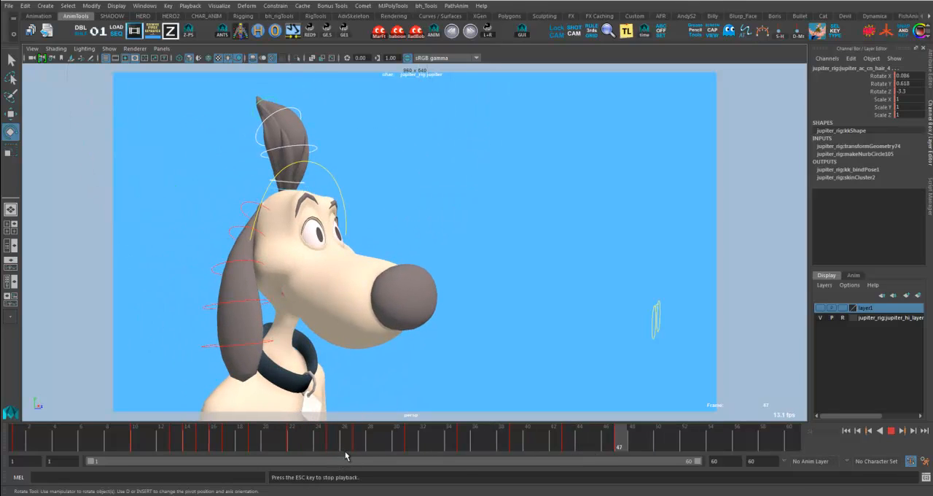
- Copy the hair tuft's in-between pose from frame 45 onto frame 51 and key it
left_click(595, 444)
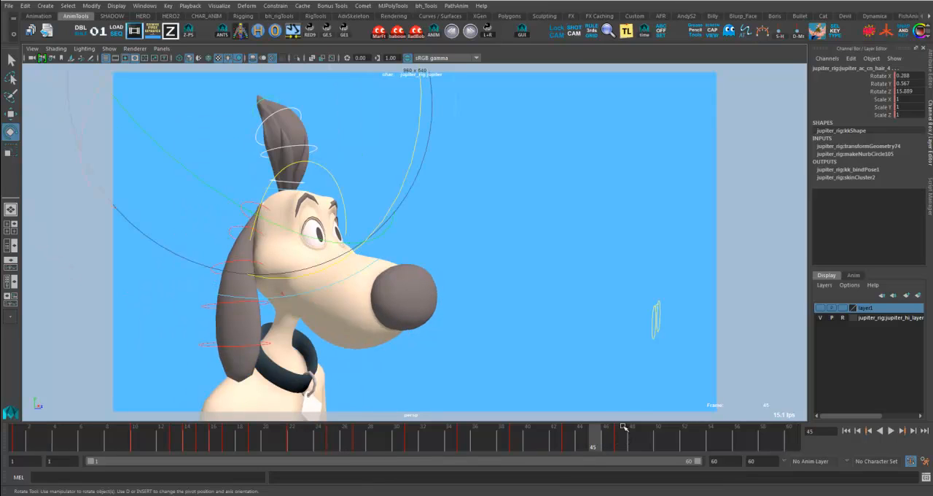
left_click(620, 451)
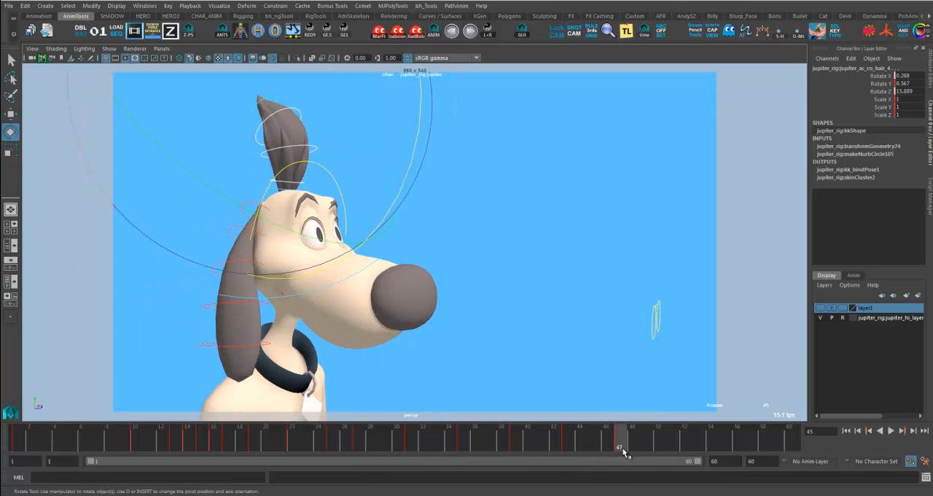
key("alt+v")
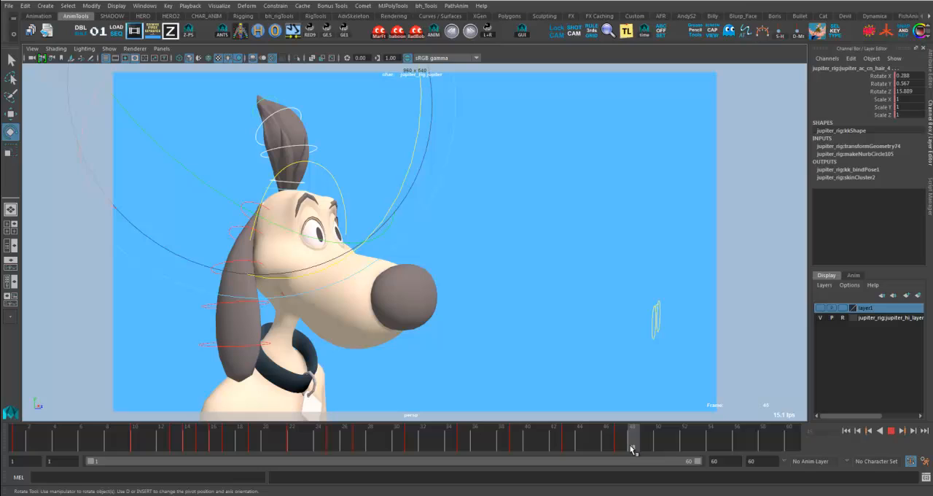
key("alt+v")
left_click(594, 447)
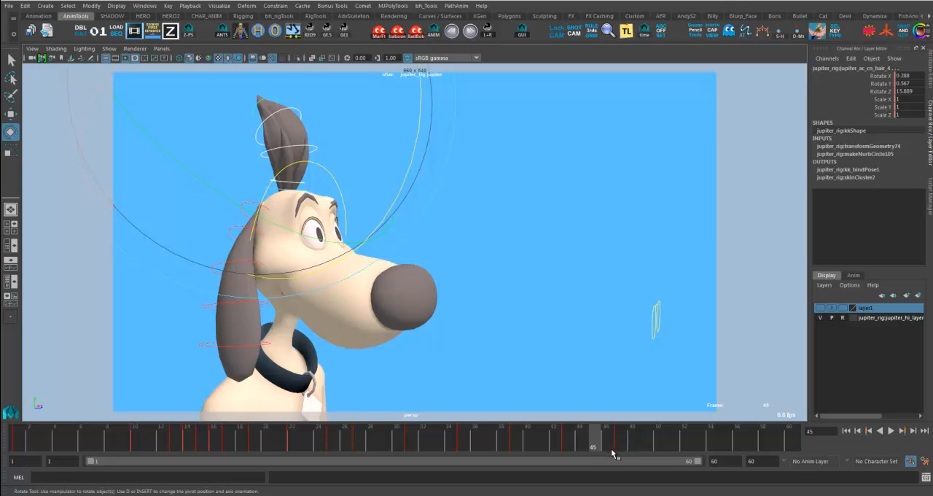
key("alt+v")
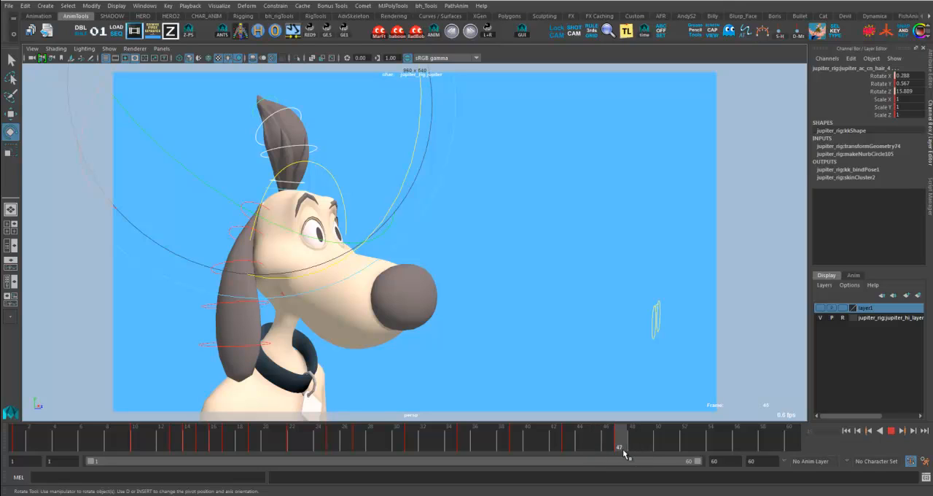
mouse_move(623, 450)
left_mouse_down()
mouse_move(595, 448)
mouse_move(624, 454)
left_mouse_up()
left_click_drag(623, 454, 667, 447)
key("ctrl+z")
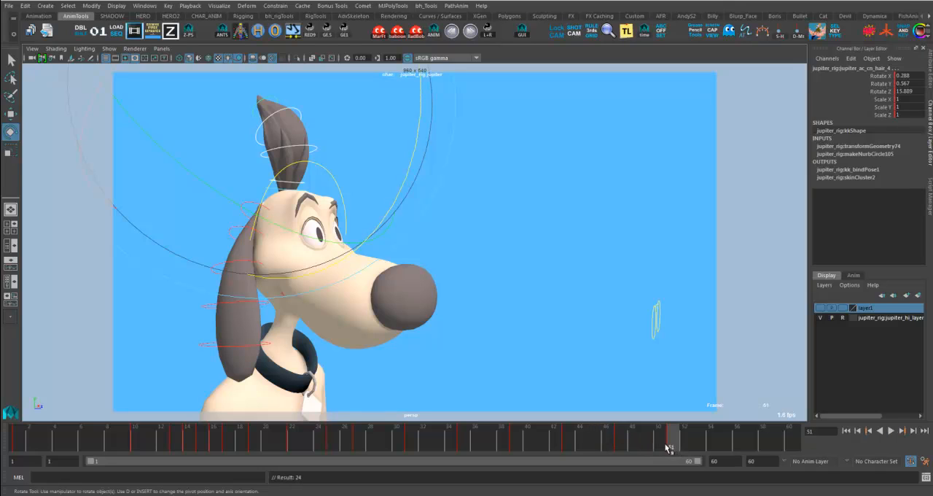
- Key the hair tuft's in-between pose from frame 49 on frame 55, play back the settle and deselect the controls
left_click(644, 447)
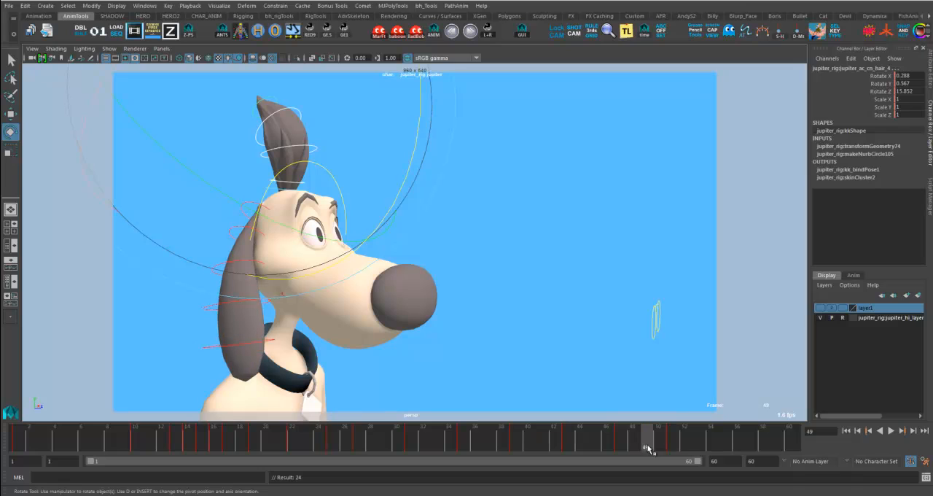
left_click_drag(653, 447, 717, 455)
key("alt+v")
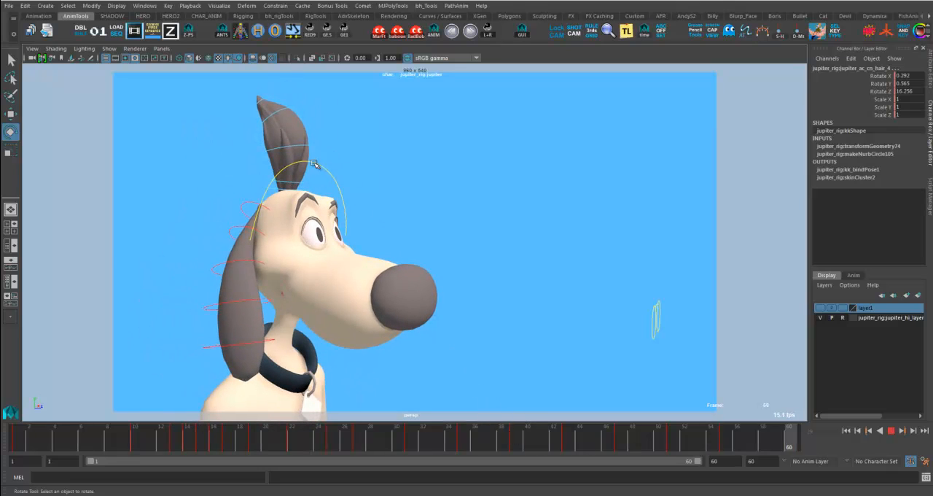
left_click(599, 412)
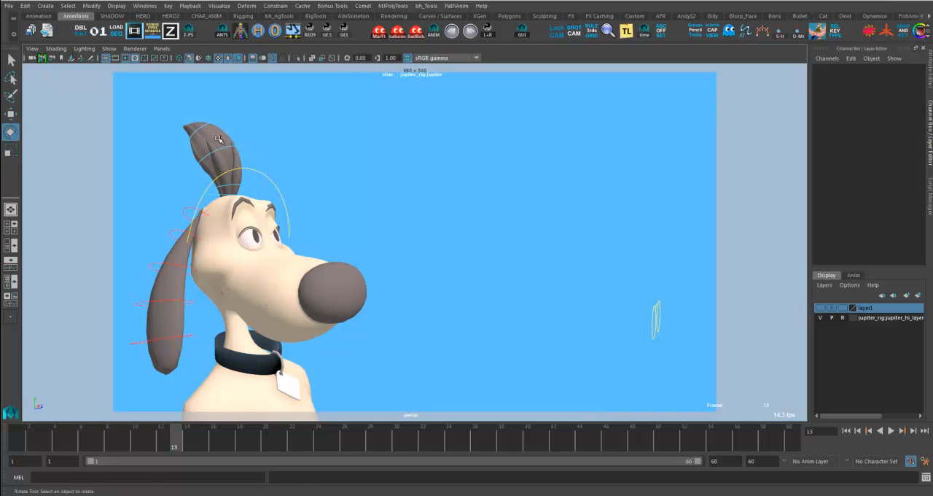
- Select the hair tuft's controls and limit the Graph Editor to their Rotate Z curves, placing its window beside the dog
left_click(226, 181)
left_click(191, 106)
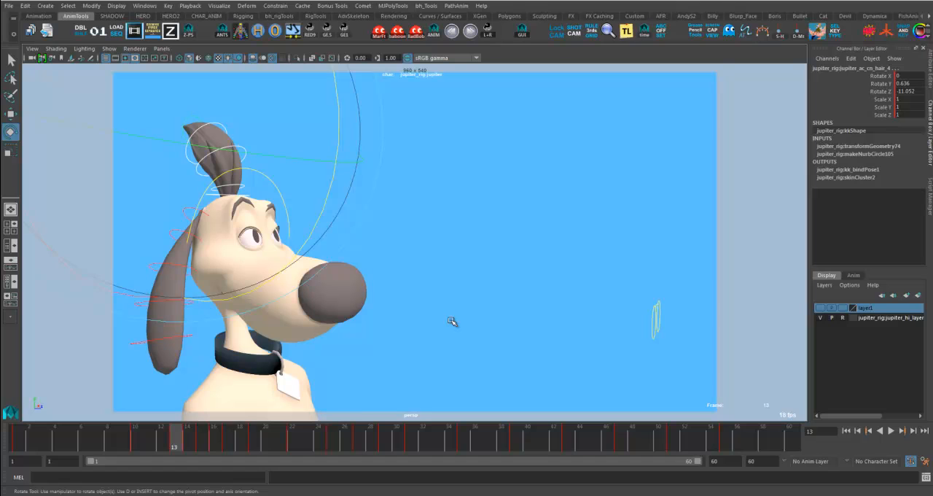
key("g")
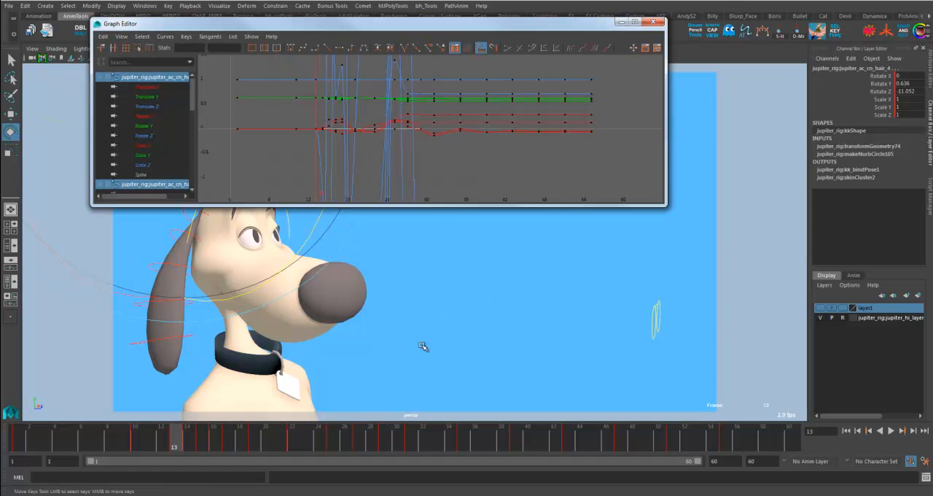
left_click_drag(477, 24, 652, 113)
left_click_drag(841, 294, 703, 335)
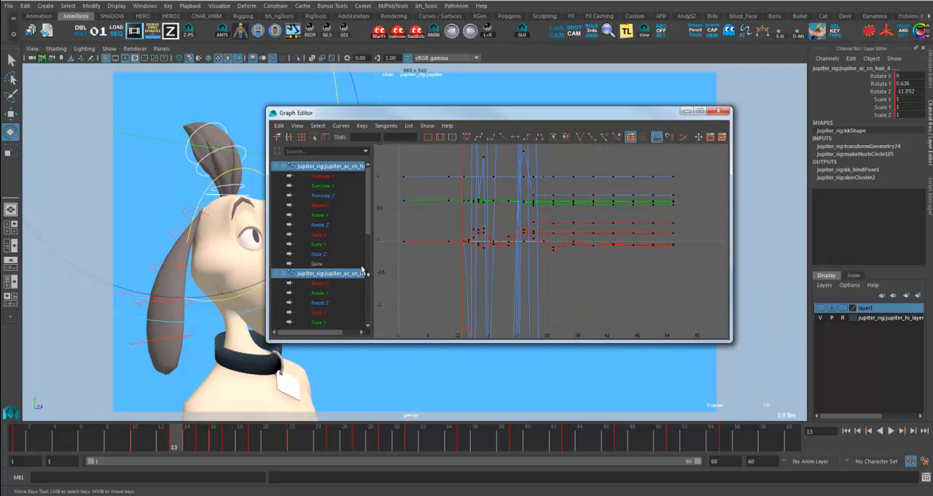
left_click_drag(422, 117, 564, 132)
left_click_drag(367, 205, 349, 195)
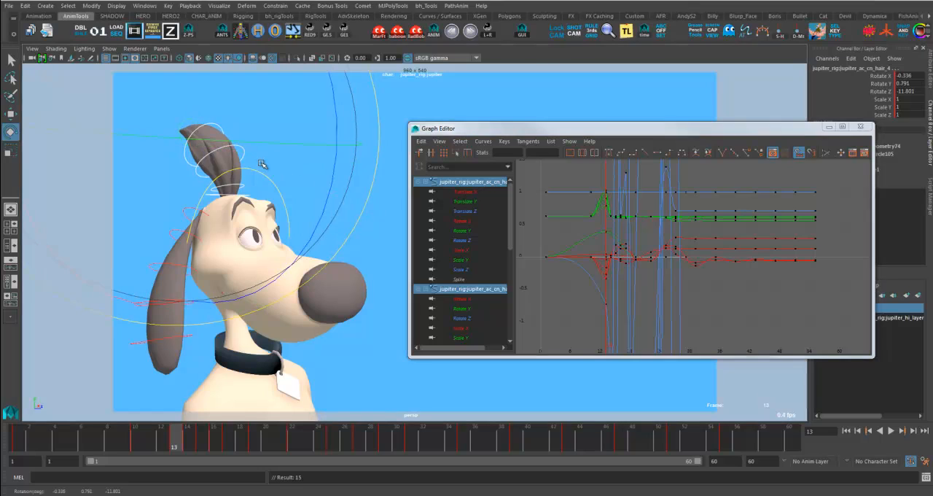
key("ctrl+z")
left_click(463, 240)
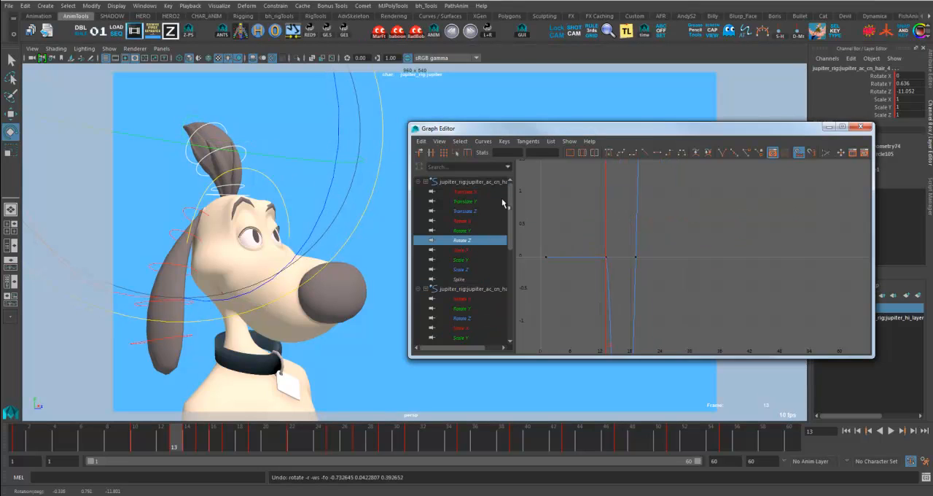
left_click(569, 141)
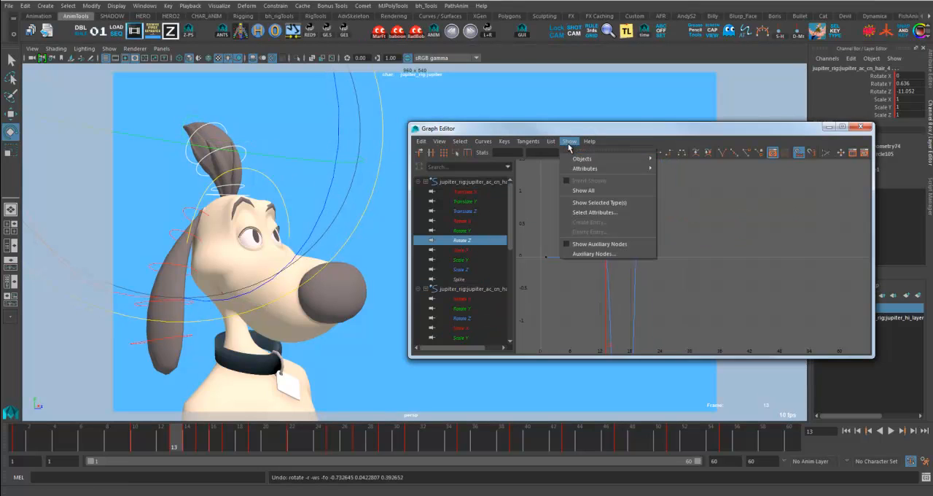
left_click(622, 202)
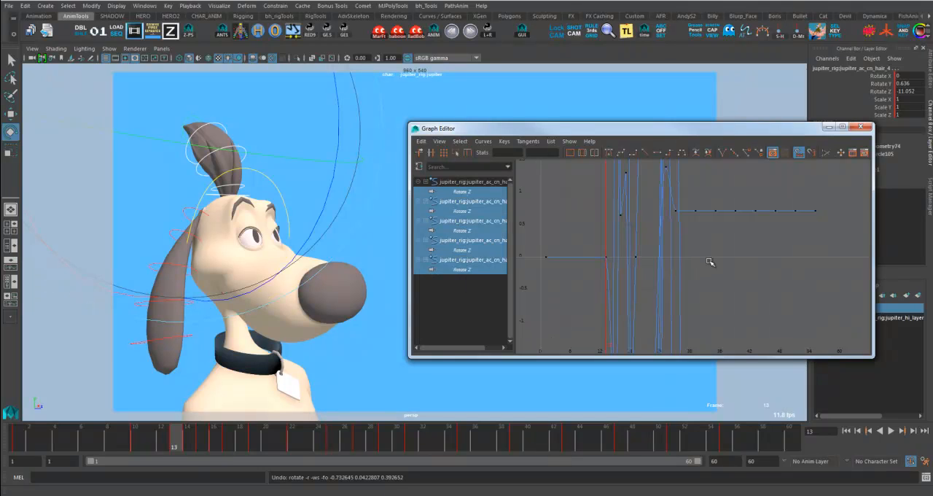
- Examine how the hair tuft's Rotate Z curves diminish after frame 31, then minimise the Graph Editor and play back the motion
key("a")
middle_click_drag(719, 284, 670, 285, "alt")
right_click_drag(757, 290, 782, 295, "alt+shift")
middle_click_drag(783, 295, 688, 298, "alt+shift")
mouse_move(743, 298)
right_mouse_down("alt+shift")
mouse_move(726, 284)
mouse_move(758, 295)
right_mouse_up("alt+shift")
right_click_drag(756, 296, 753, 269, "alt+shift")
middle_click_drag(753, 267, 729, 227, "alt+shift")
middle_click_drag(733, 290, 756, 357, "alt+shift")
right_click_drag(756, 358, 777, 306, "alt")
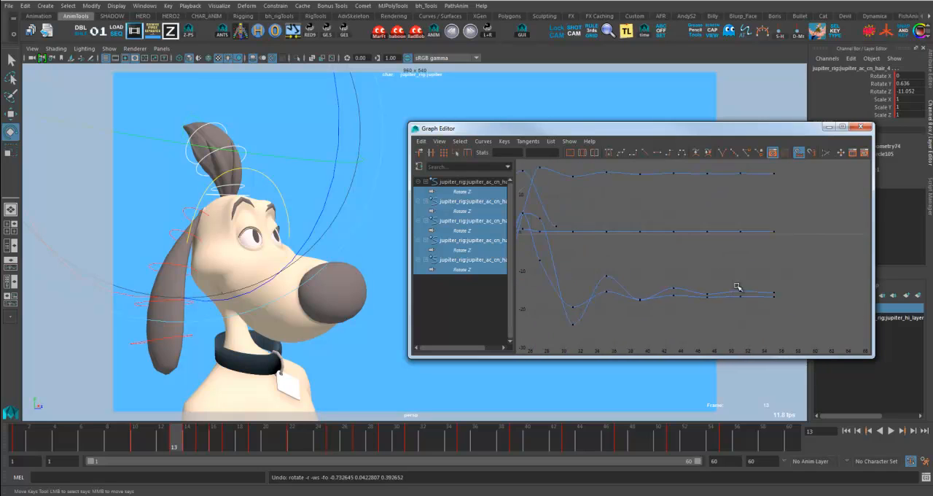
middle_click_drag(737, 287, 748, 329, "alt")
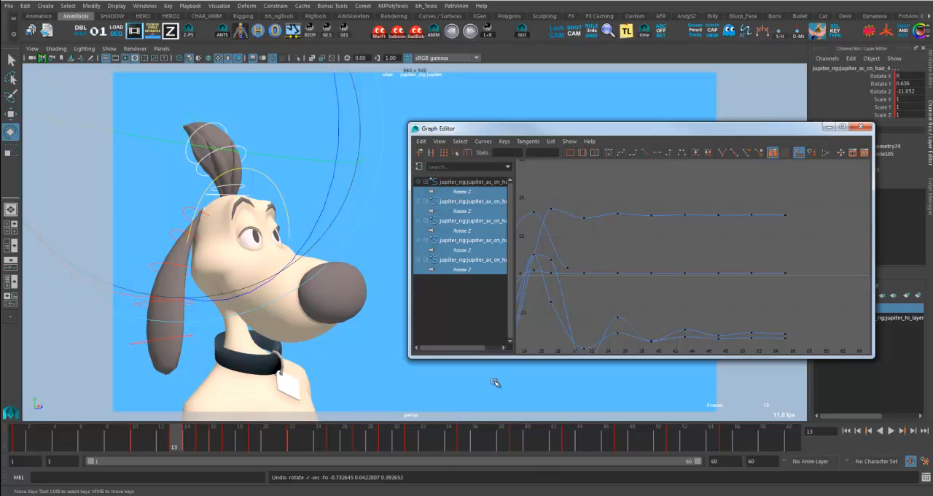
left_click(827, 126)
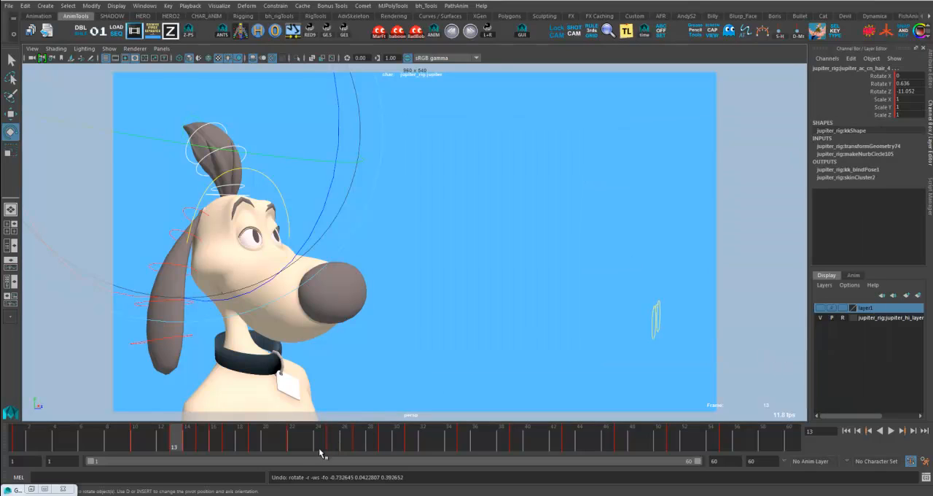
key("alt+v")
left_click(484, 406)
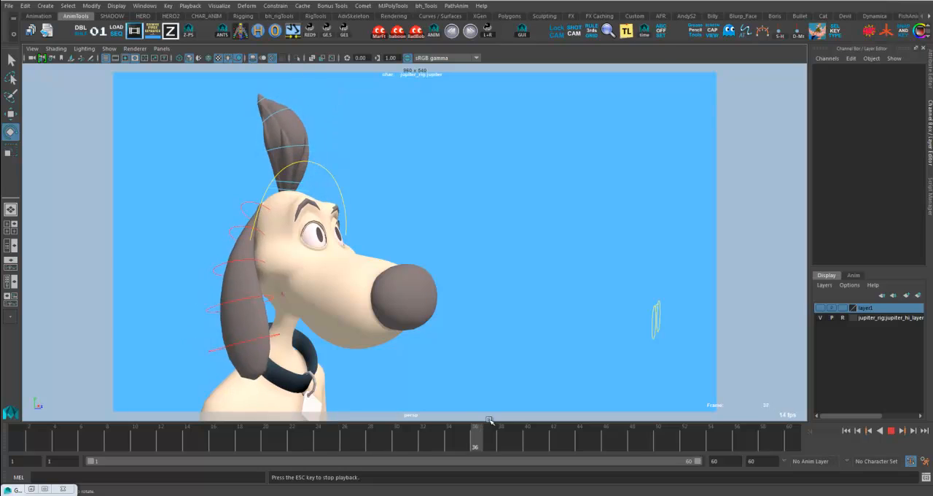
- Select all the hanging ear's controls, then key its frame 46 pose on frame 55 and its frame 52 pose on frame 60
key("alt+v")
left_click_drag(446, 440, 472, 436)
left_click_drag(241, 186, 239, 235)
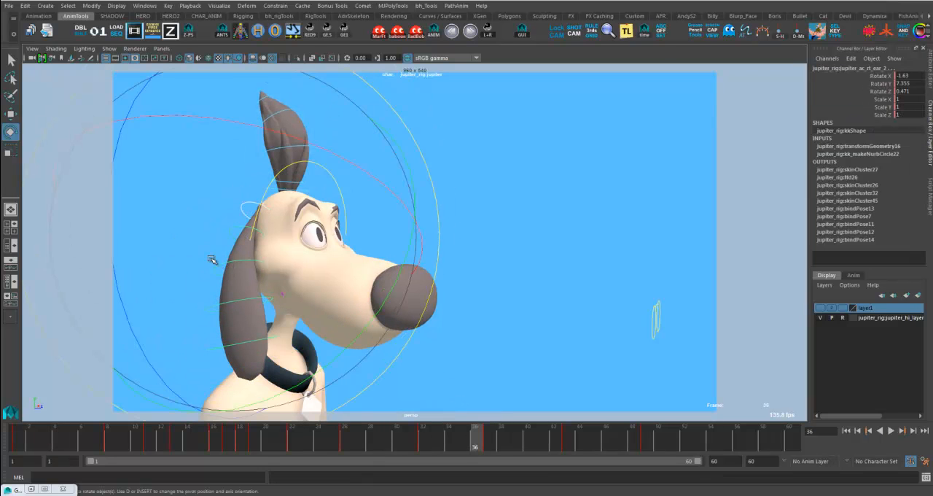
left_click_drag(203, 304, 231, 384, "shift")
left_click_drag(564, 440, 606, 446)
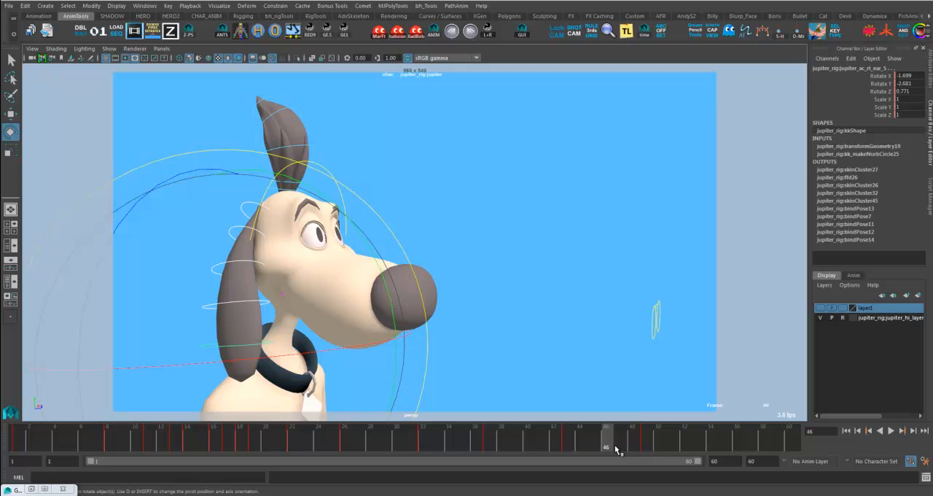
mouse_move(608, 450)
left_mouse_down()
mouse_move(648, 450)
mouse_move(569, 450)
mouse_move(795, 456)
left_mouse_up()
left_click(684, 449)
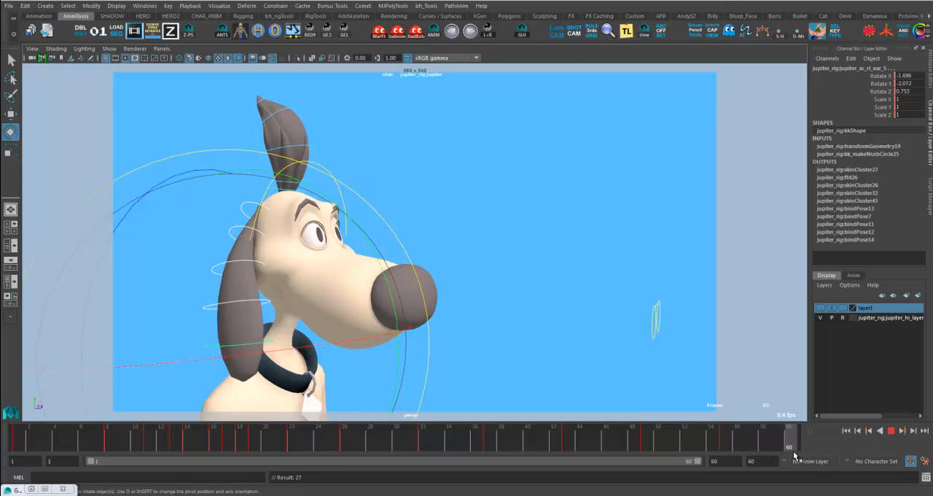
mouse_move(795, 455)
left_mouse_down()
mouse_move(674, 446)
mouse_move(799, 445)
left_mouse_up()
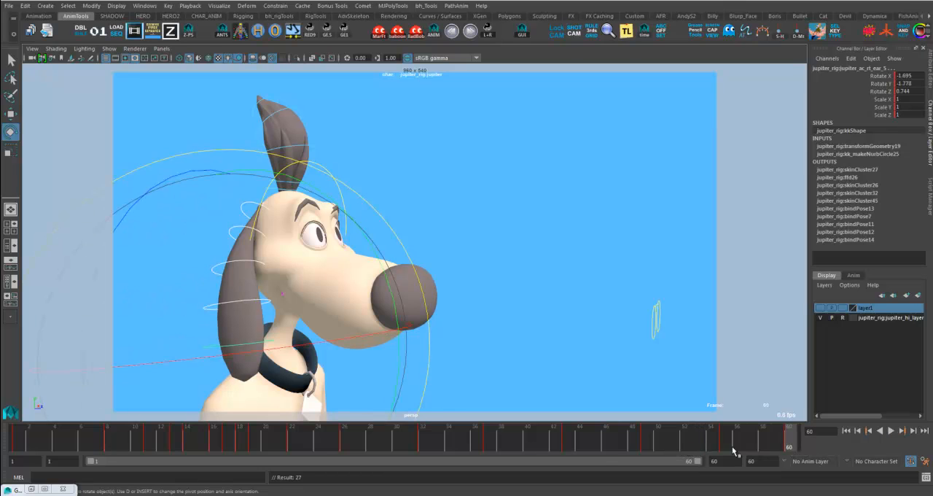
- Play back the ear and hair settle, deselect the controls and playblast the full animation
left_click(592, 443)
key("alt+v")
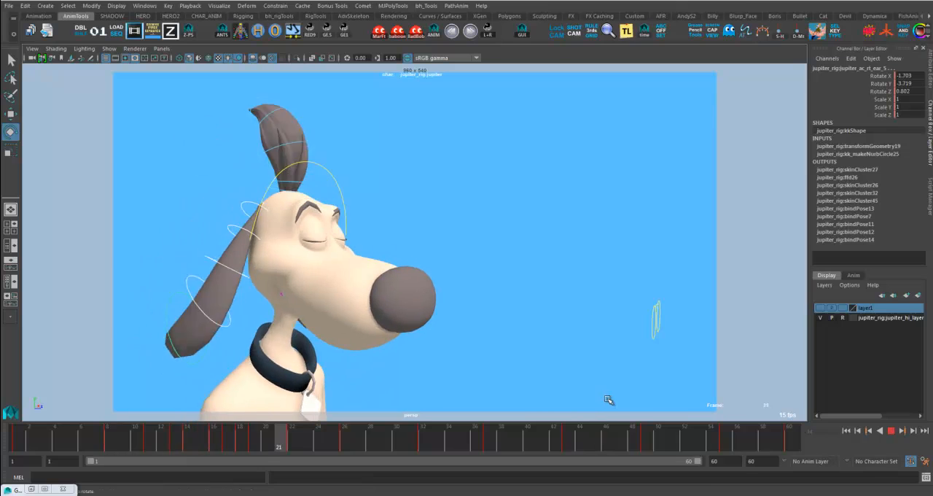
left_click(578, 386)
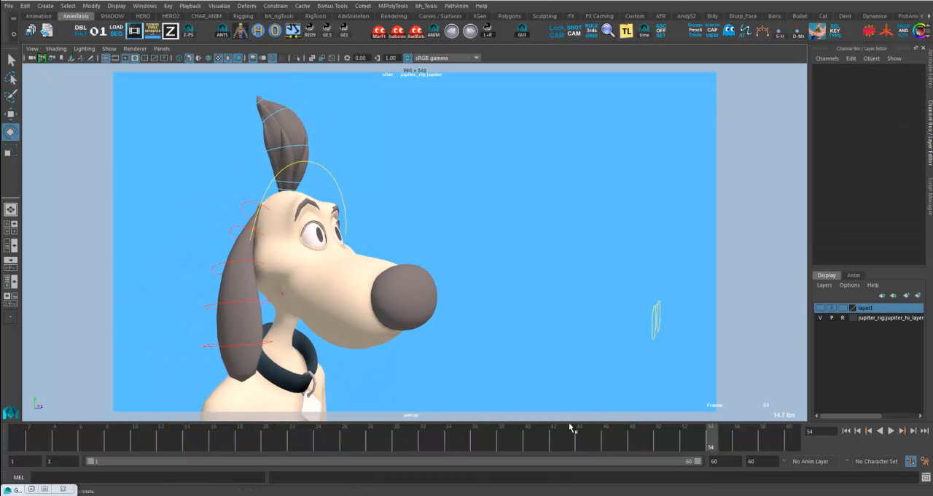
right_click(530, 447)
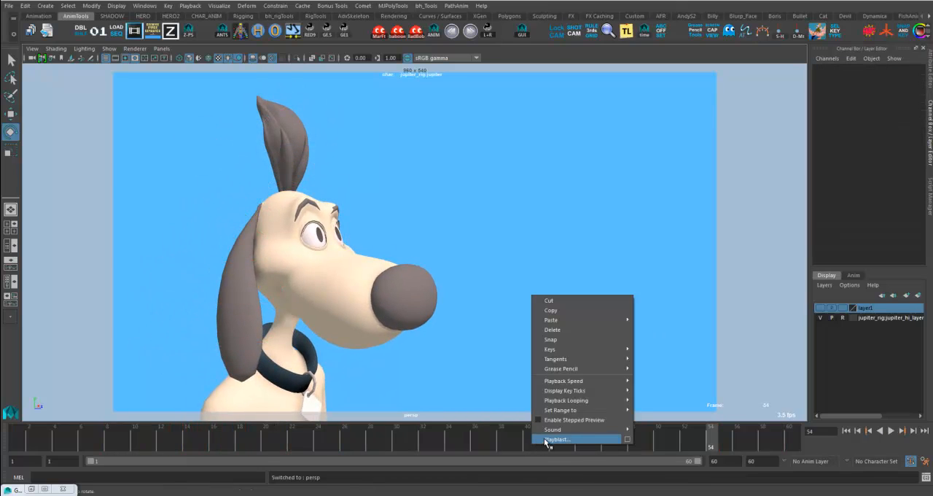
left_click(546, 442)
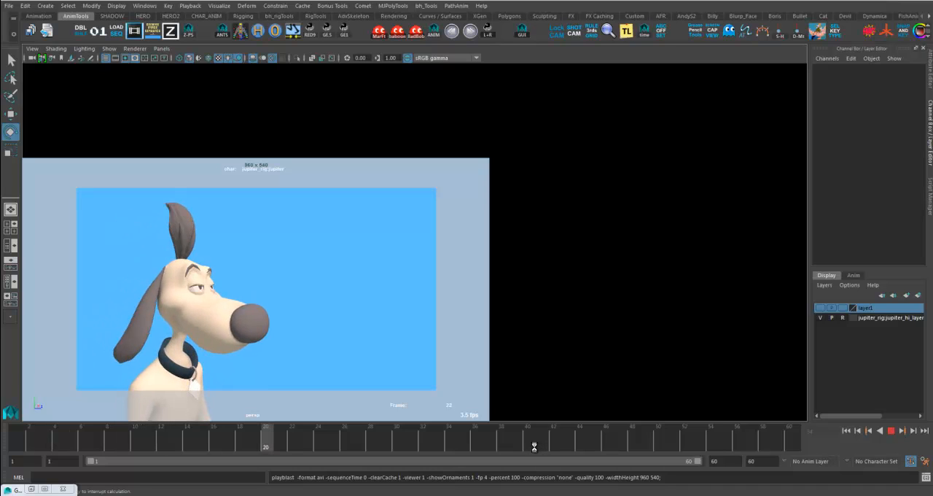